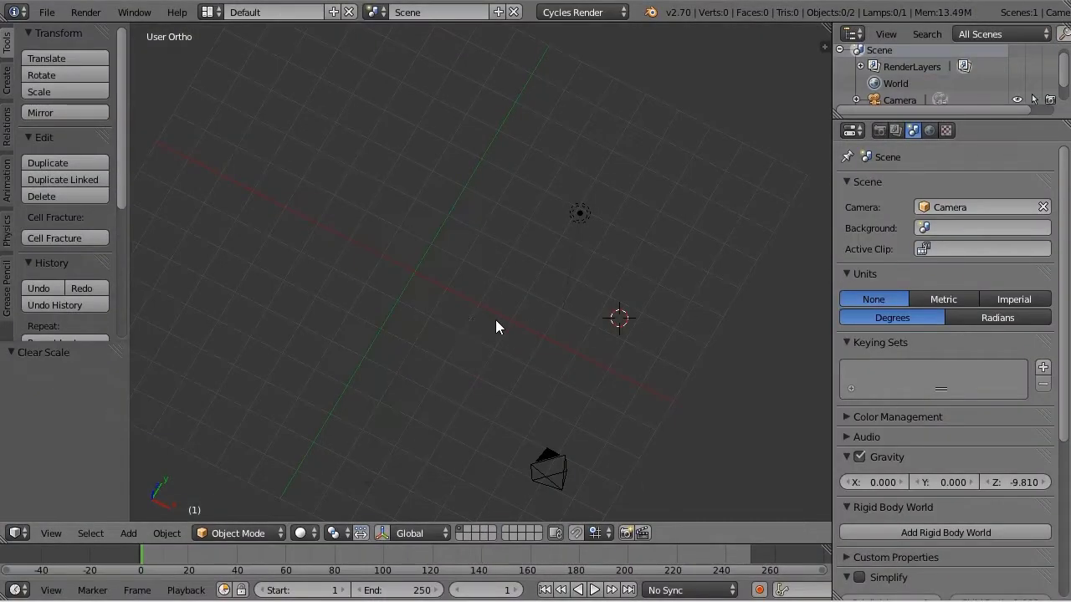
Snap the 3D cursor to the scene centre and add a new text object there.
key(shift+s)
click(497, 391)
key(shift+a)
click(506, 305)
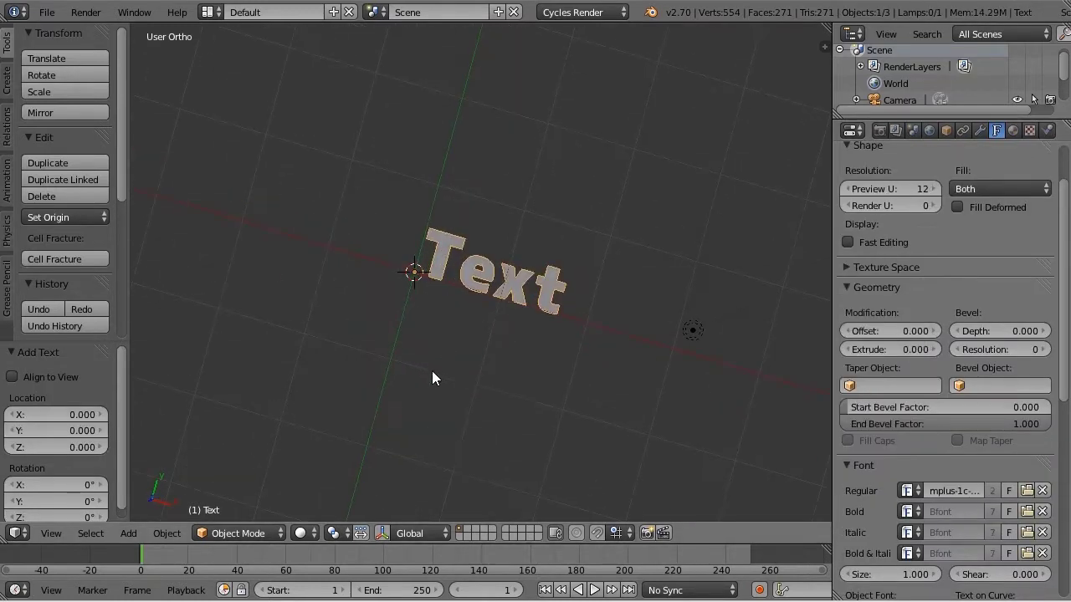
Replace the default 'Text' with 乳毛ボーボー and view it from the top.
key(Tab)
text(a)
key(BackSpace)
key(ctrl+v)
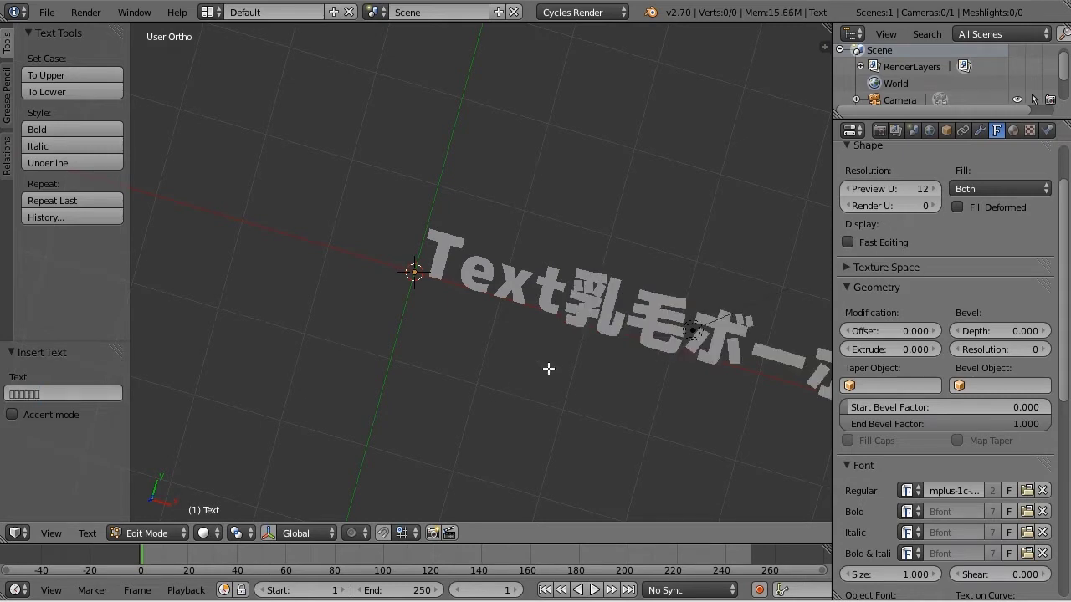
key(Tab)
key(Tab)
key(Left)
key(Left)
key(Left)
key(KP_7)
key(Left)
key(Left)
key(BackSpace)
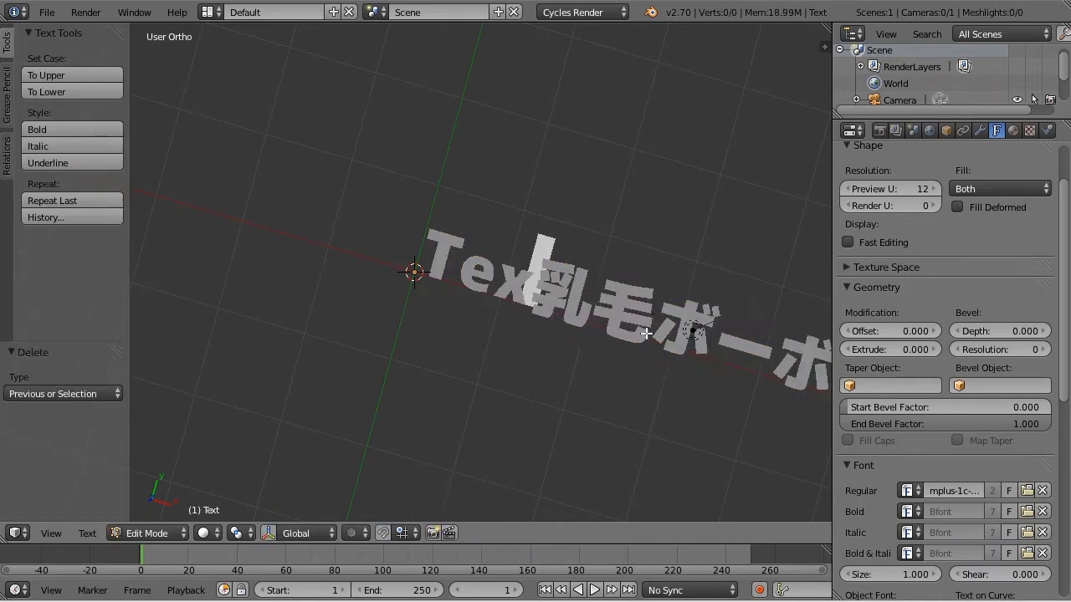
key(BackSpace)
key(BackSpace)
key(BackSpace)
key(Tab)
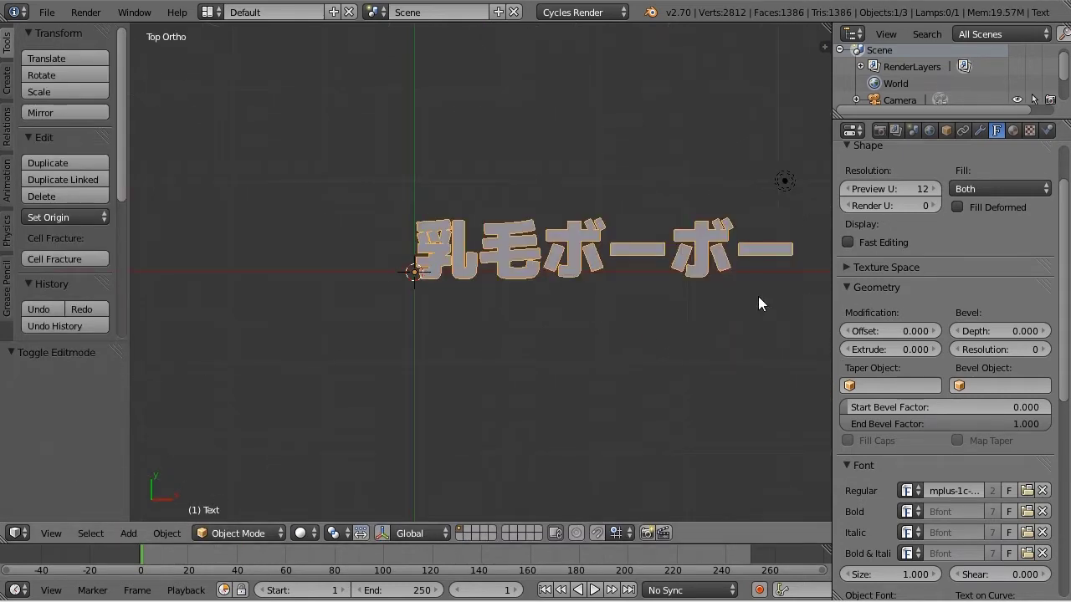
Duplicate the text in place and move the backup copy to a spare layer.
shift+middle_drag(670, 300, 567, 342)
key(shift+d)
right_click(621, 255)
key(m)
click(880, 359)
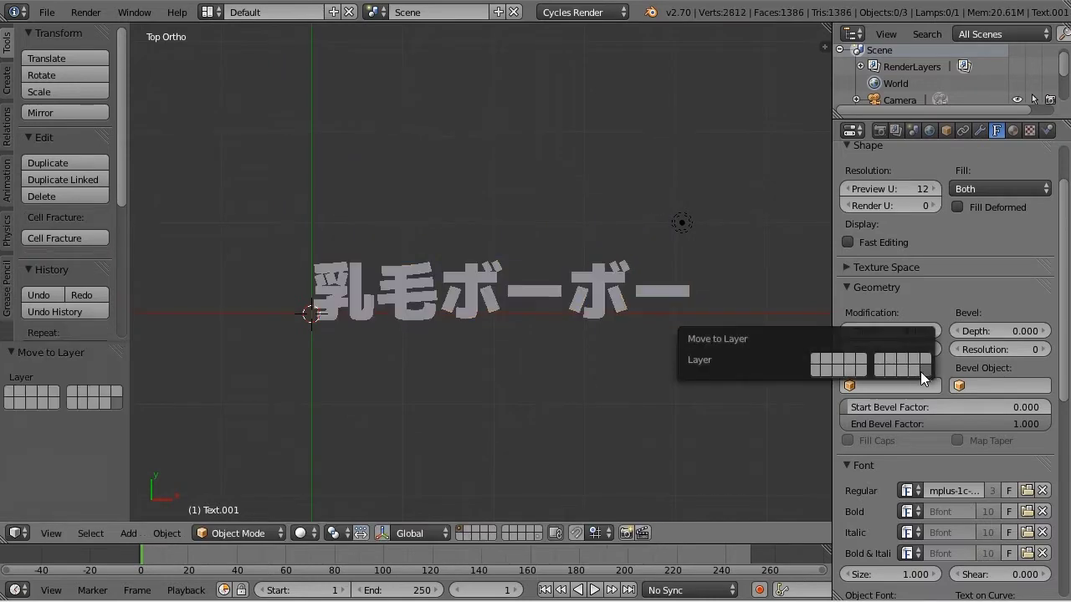
Convert the original text object into a curve.
right_click(544, 328)
key(Tab)
key(Tab)
key(alt+c)
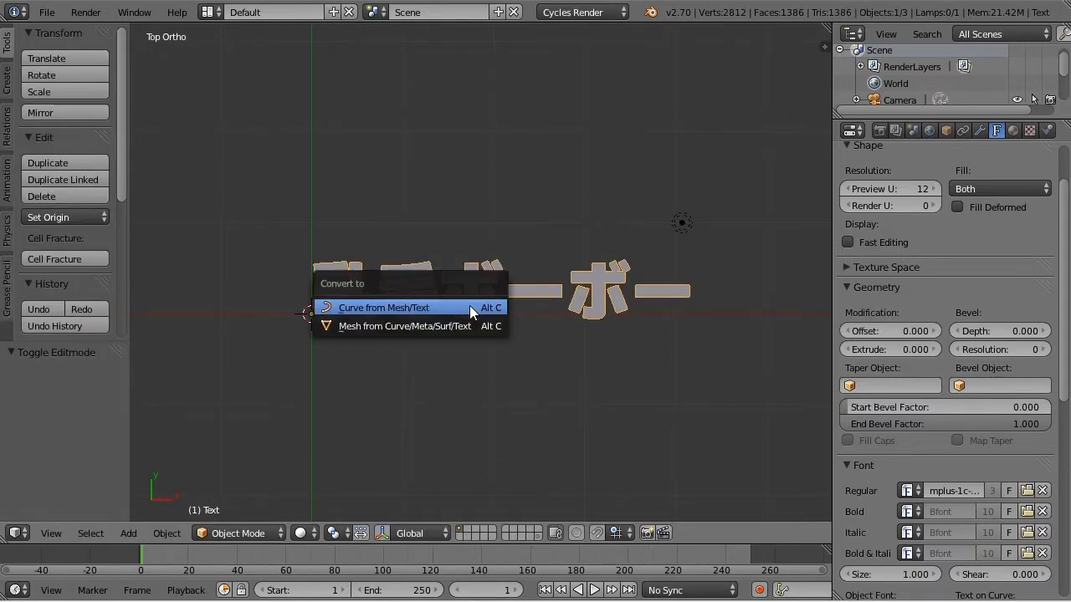
click(473, 308)
key(Tab)
Delete the last ボー and place a duplicate of the first ボー directly below it.
scroll(552, 267, up, 1)
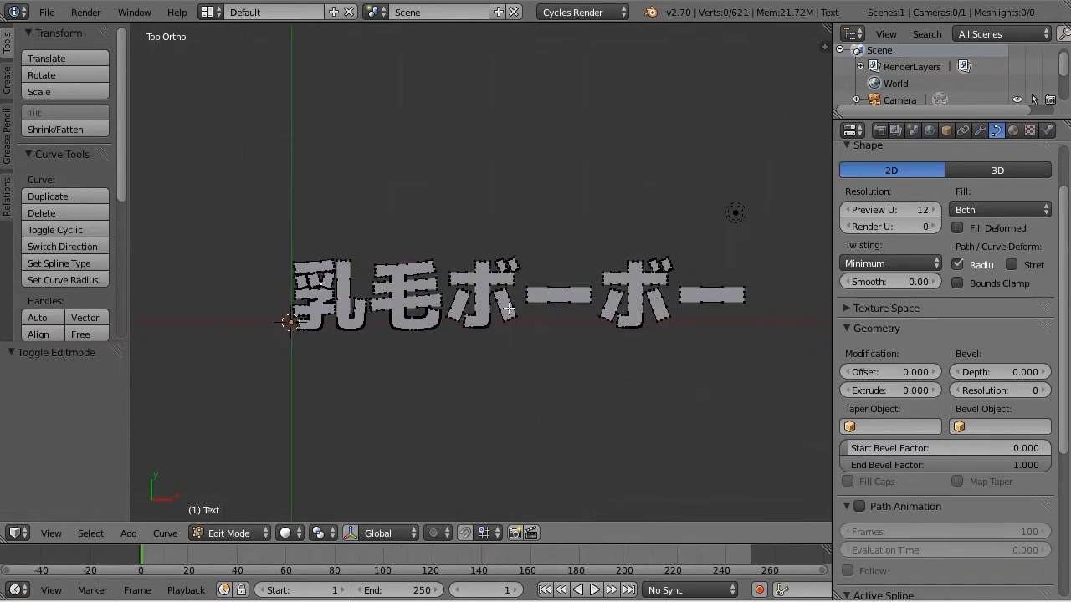
key(x)
click(757, 339)
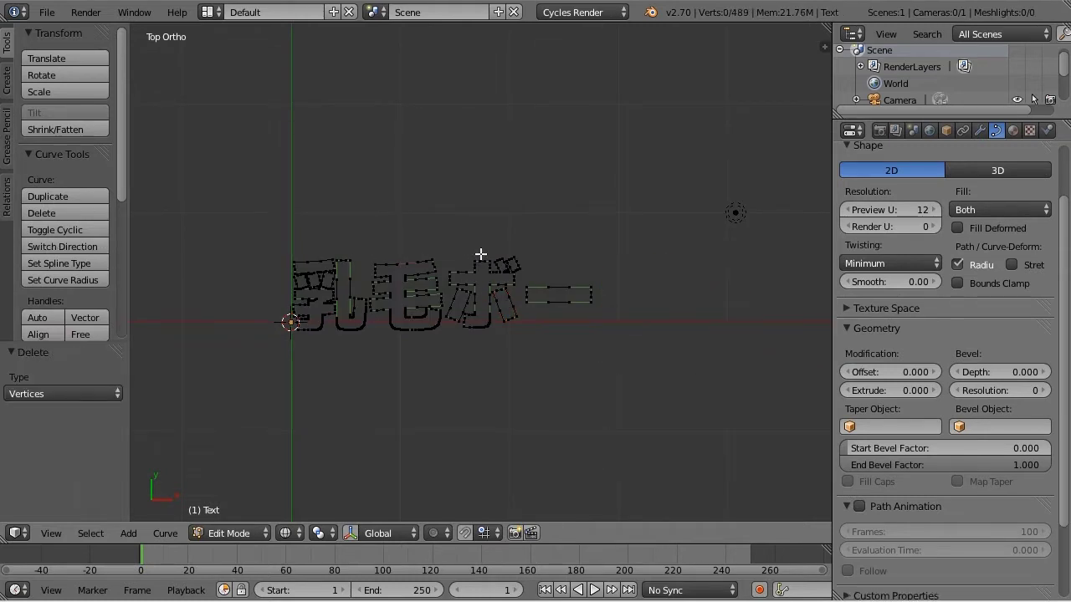
scroll(473, 265, up, 3)
key(ctrl+l)
key(shift+d)
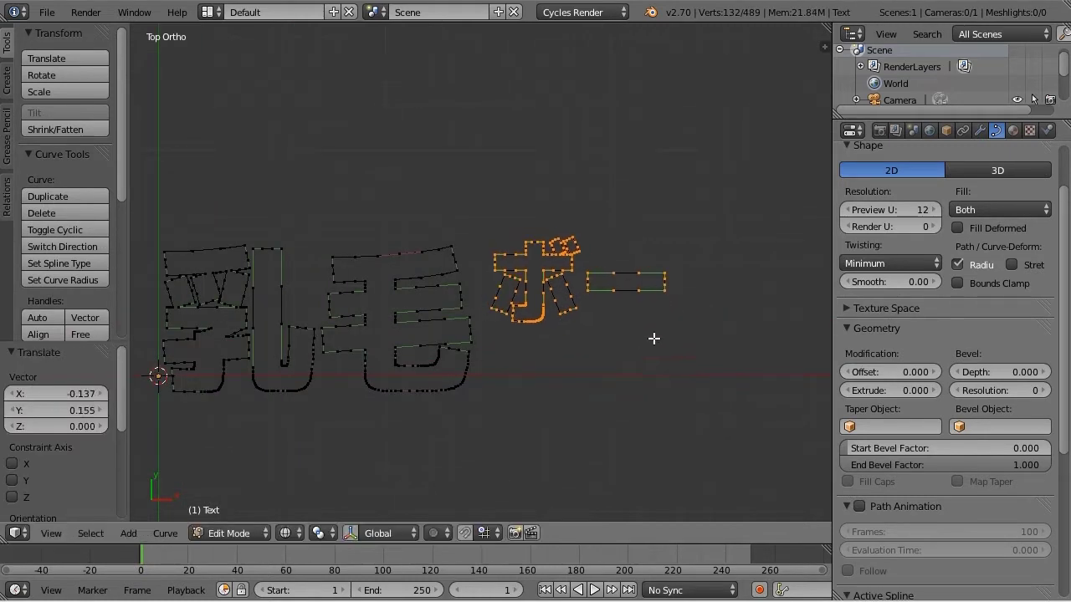
key(y)
click(659, 436)
scroll(726, 430, down, 1)
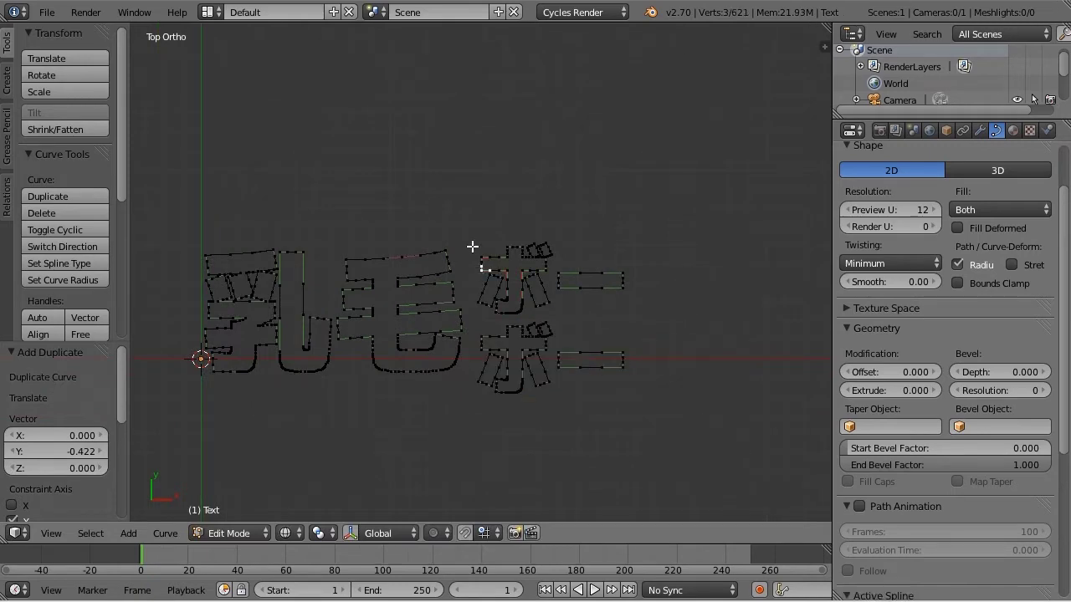
Enlarge both stacked ボー slightly, then duplicate the finished curve in place.
key(b)
drag(470, 240, 743, 458)
key(s)
click(689, 411)
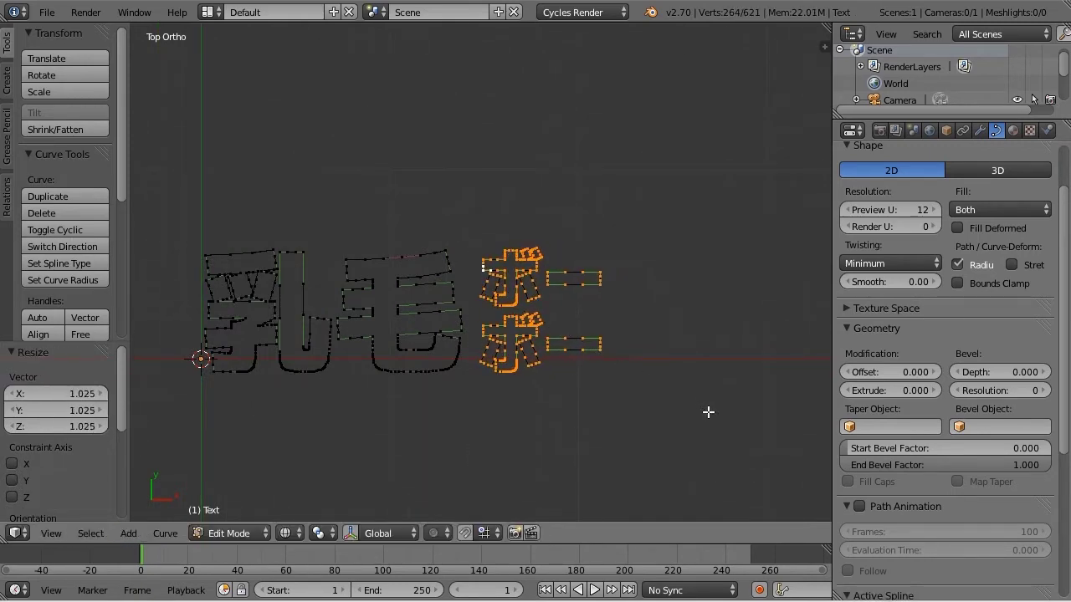
key(Tab)
key(Tab)
key(Tab)
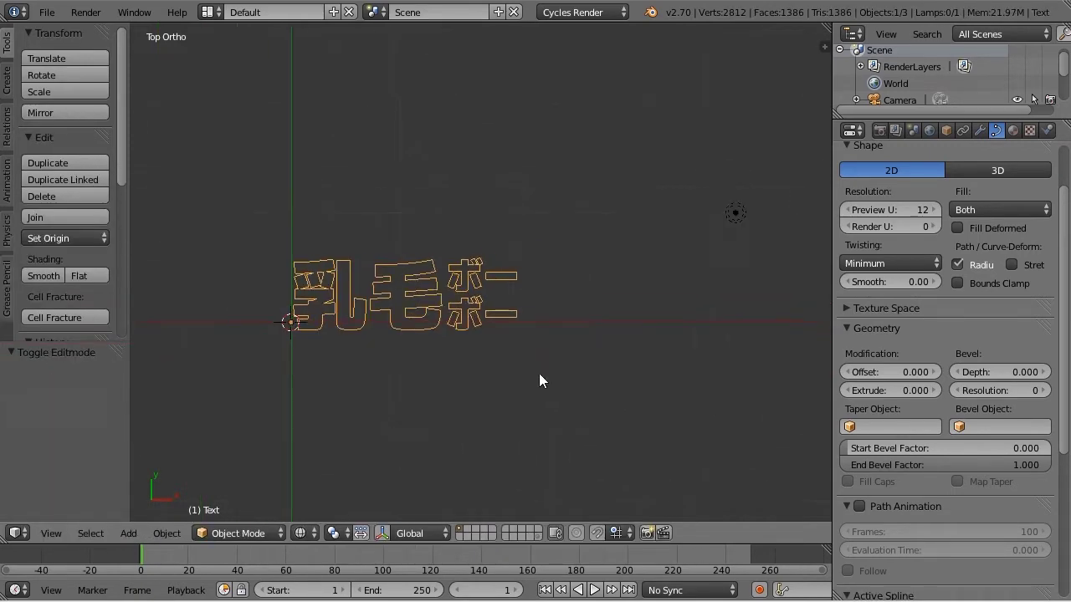
key(shift+d)
key(Escape)
Send the curve copy to another layer and convert the text curve to a mesh.
key(m)
click(878, 399)
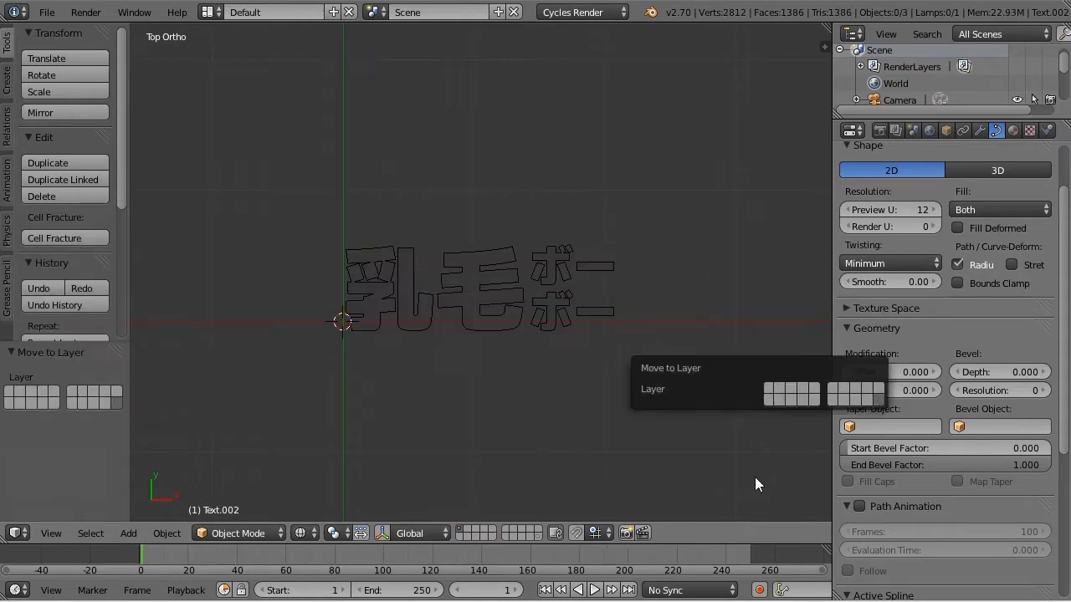
right_click(482, 326)
scroll(589, 338, up, 3)
key(alt+c)
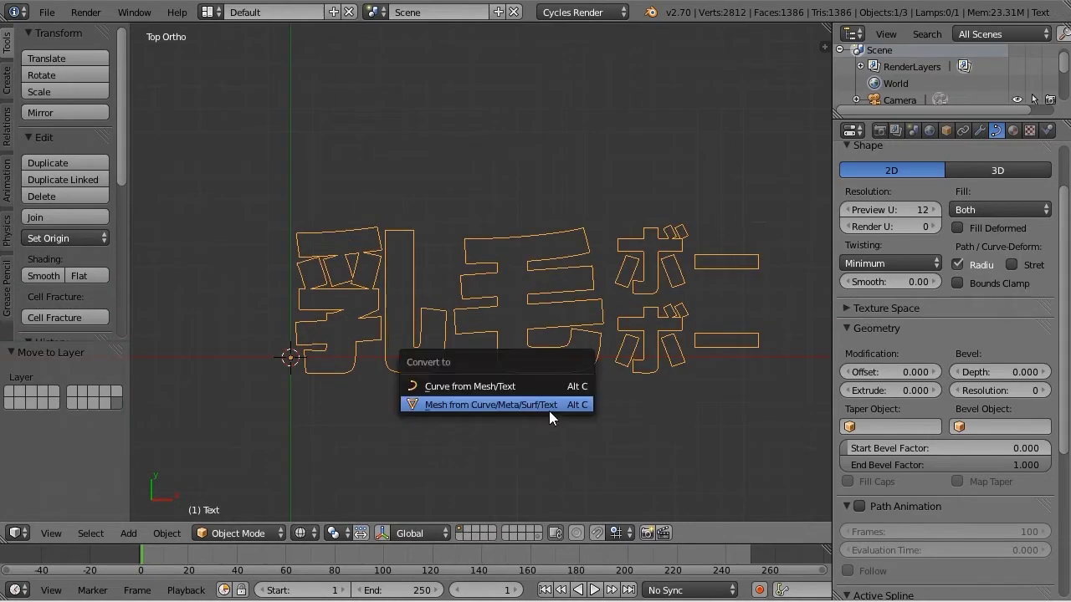
click(552, 406)
Enter Edit Mode on the 乳毛ボーボー mesh with all faces selected.
key(Tab)
scroll(644, 387, up, 3)
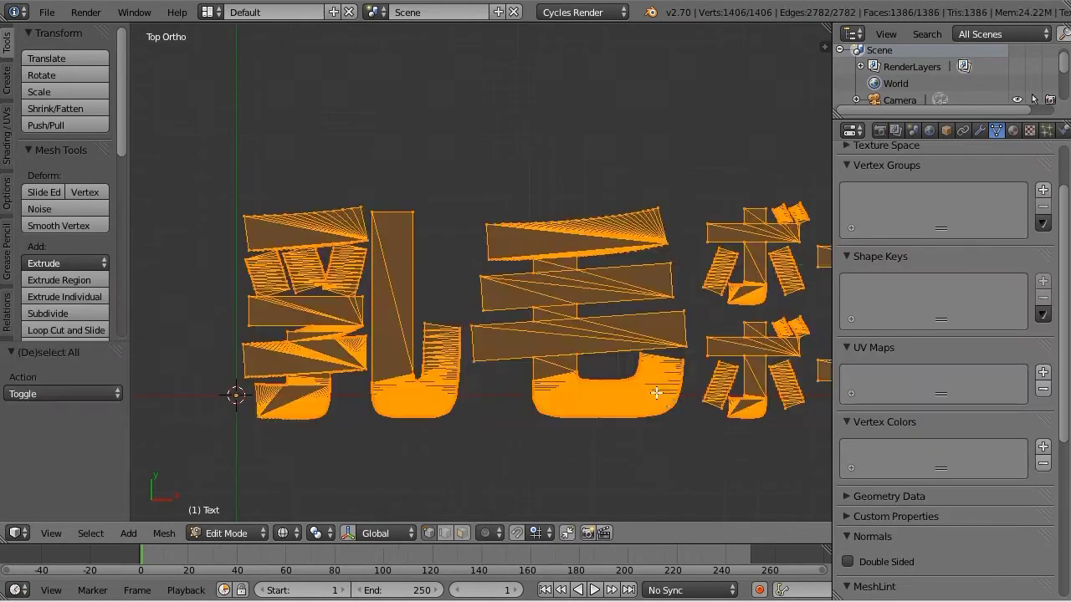
key(Tab)
scroll(678, 409, down, 2)
scroll(638, 316, up, 2)
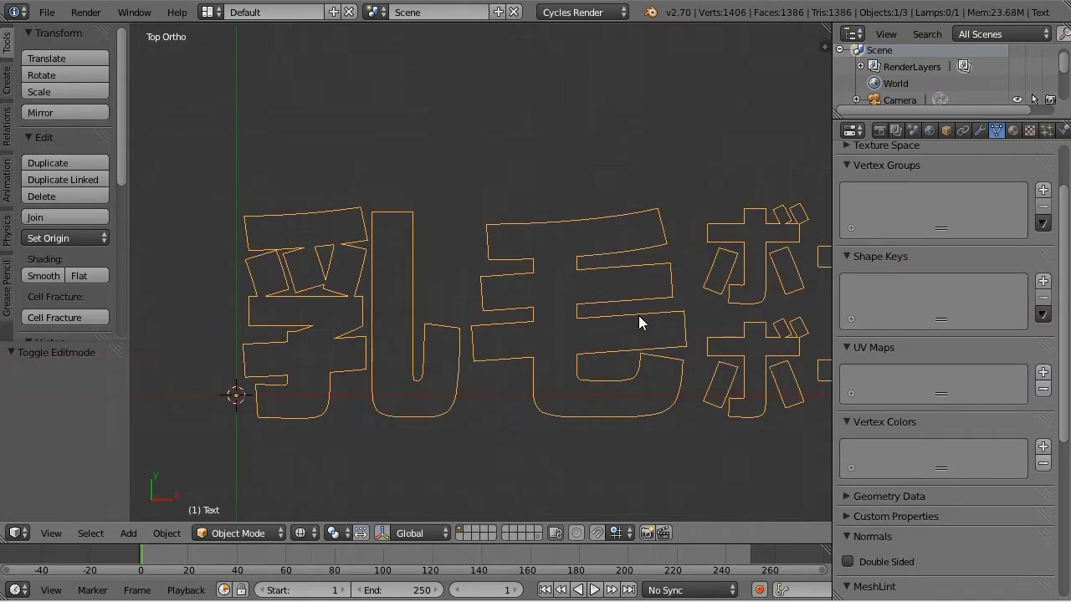
key(Tab)
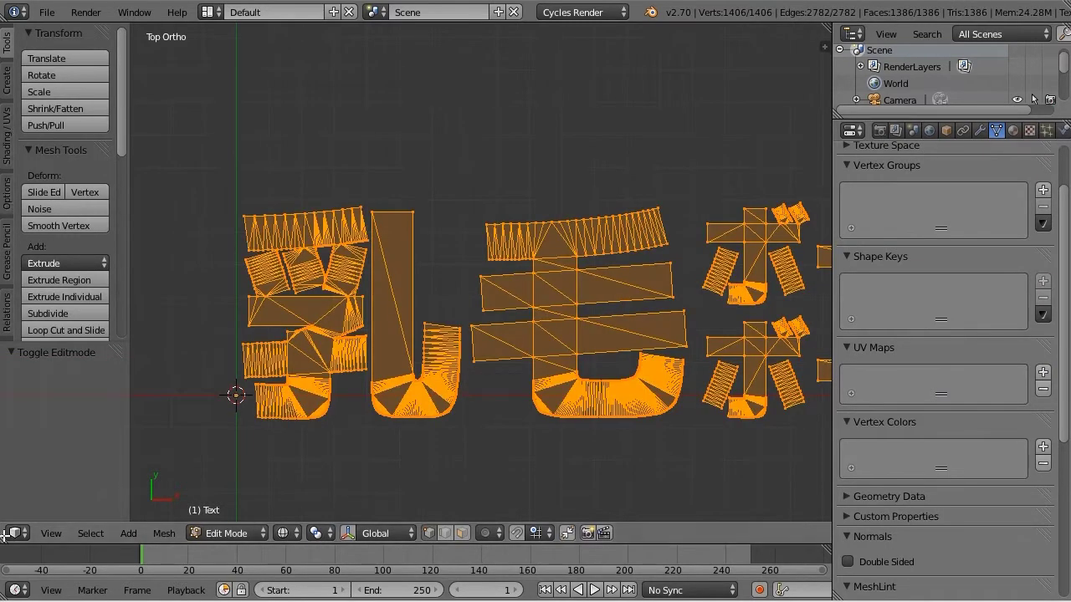
Split the viewport and turn the left area into the UV/Image Editor.
drag(25, 535, 353, 435)
scroll(211, 430, down, 1)
click(17, 533)
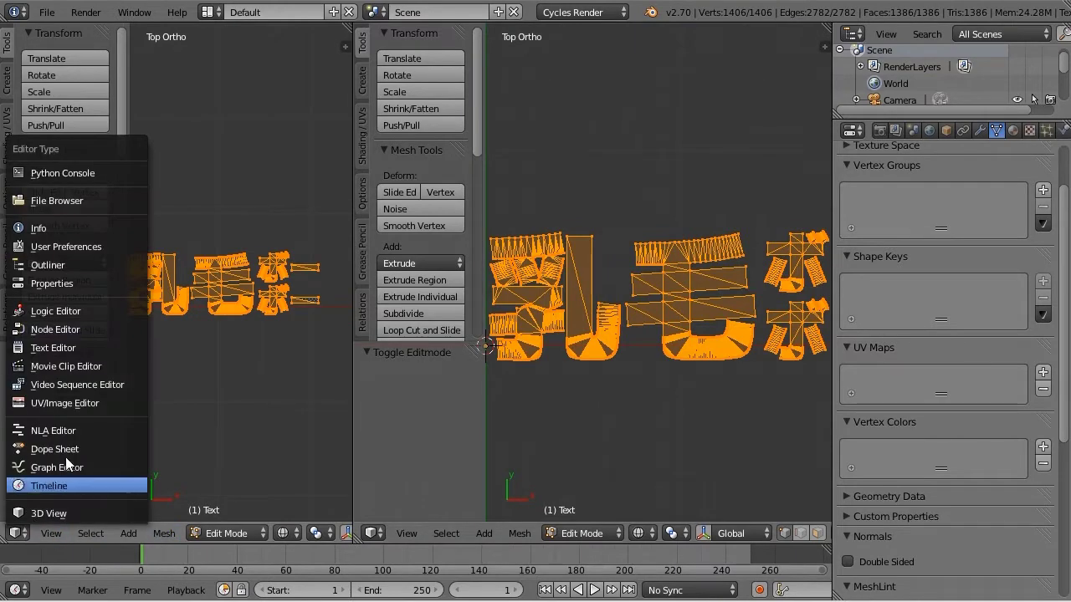
click(74, 409)
Project UVs from view fitted to bounds, then start Export UV Layout.
key(u)
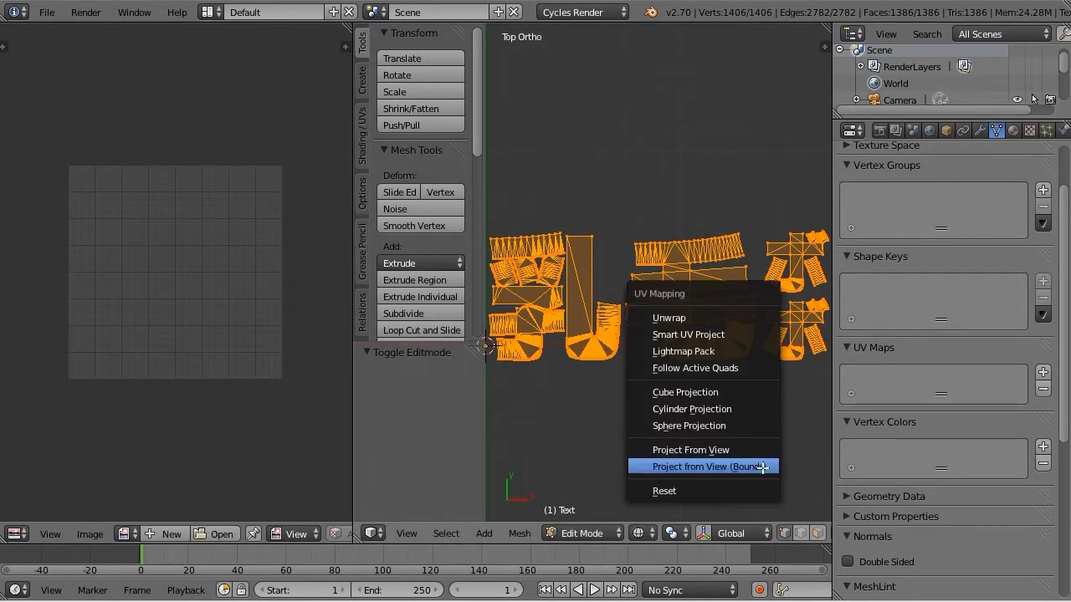
click(761, 467)
scroll(258, 335, up, 1)
click(171, 533)
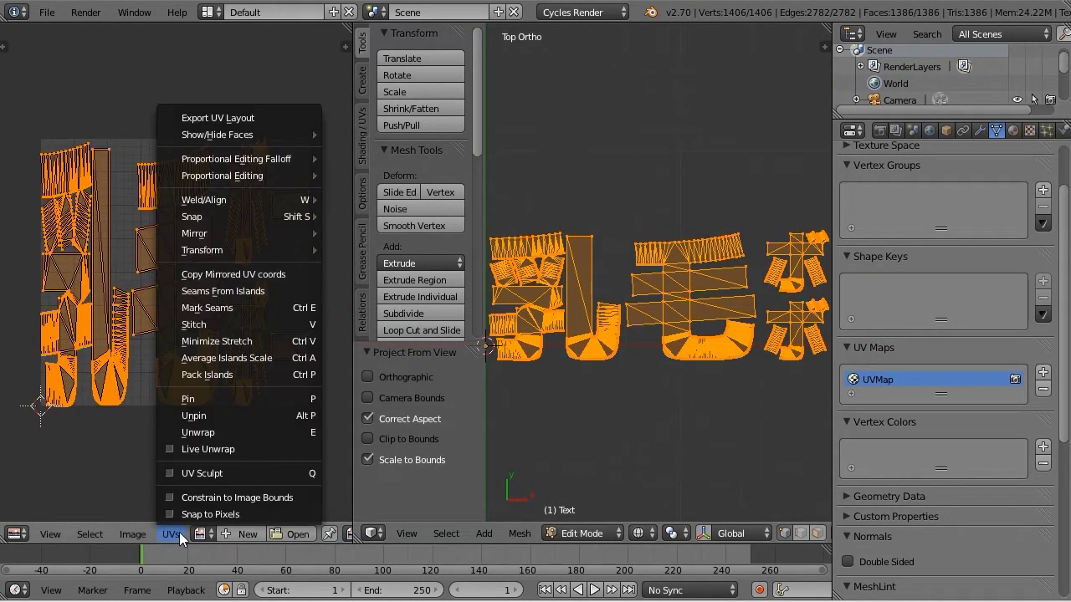
click(247, 117)
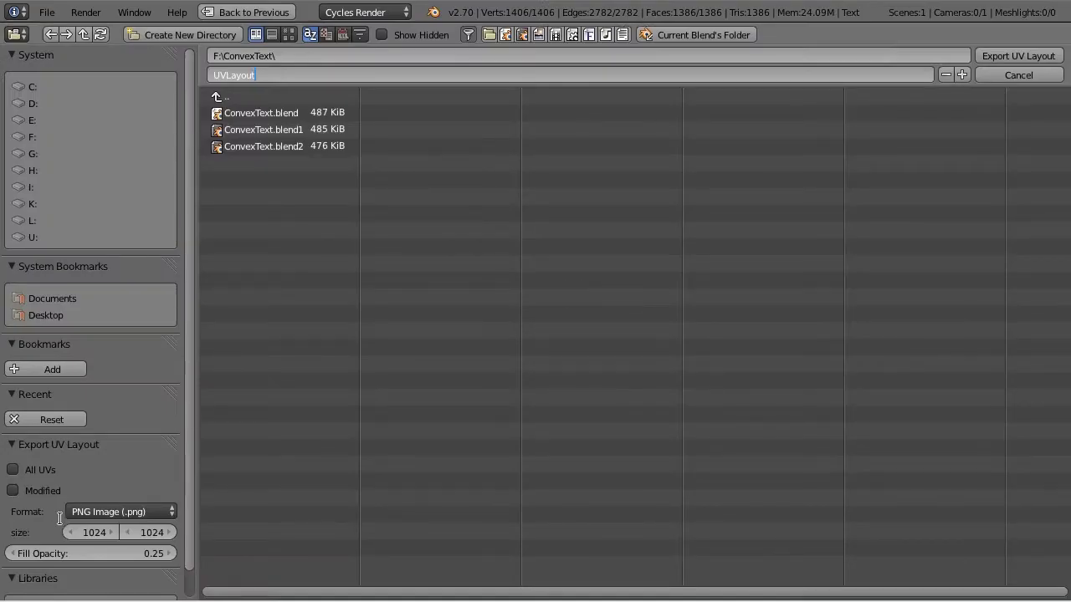
Export the layout as UVLayout.png at 2500 × 1024 with fill opacity 1.00.
click(80, 533)
text(2500)
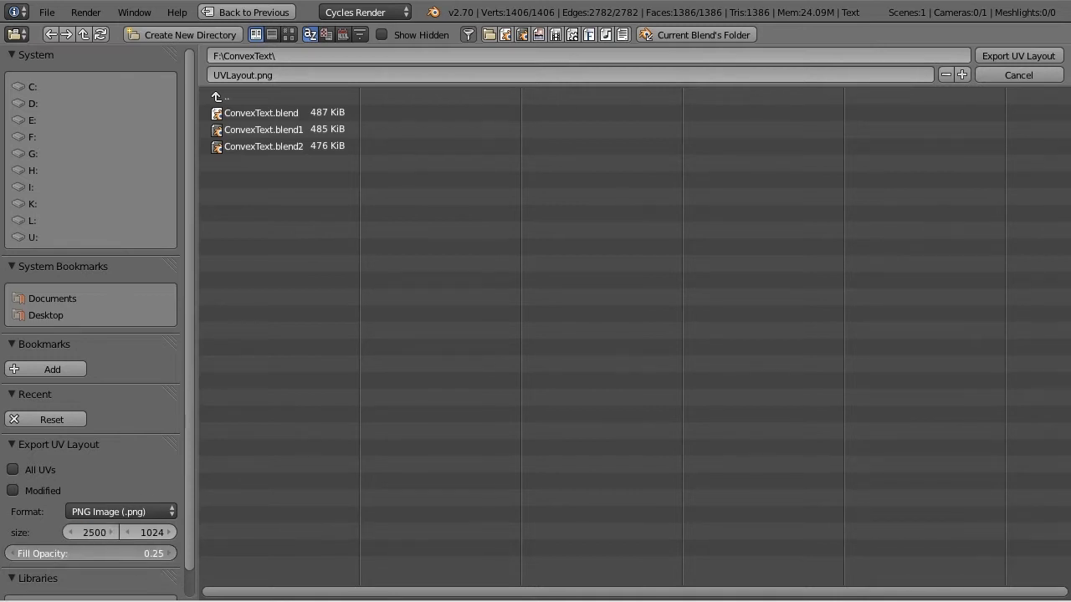
scroll(141, 553, down, 1)
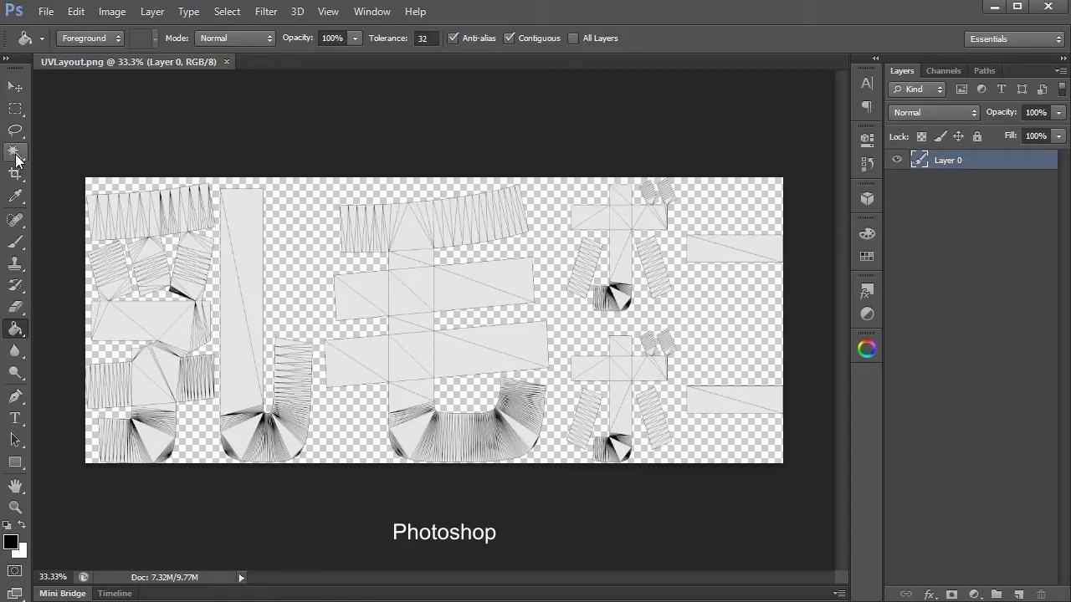
Magic Wand the transparent background and invert the selection onto the letter shapes.
click(15, 153)
click(292, 220)
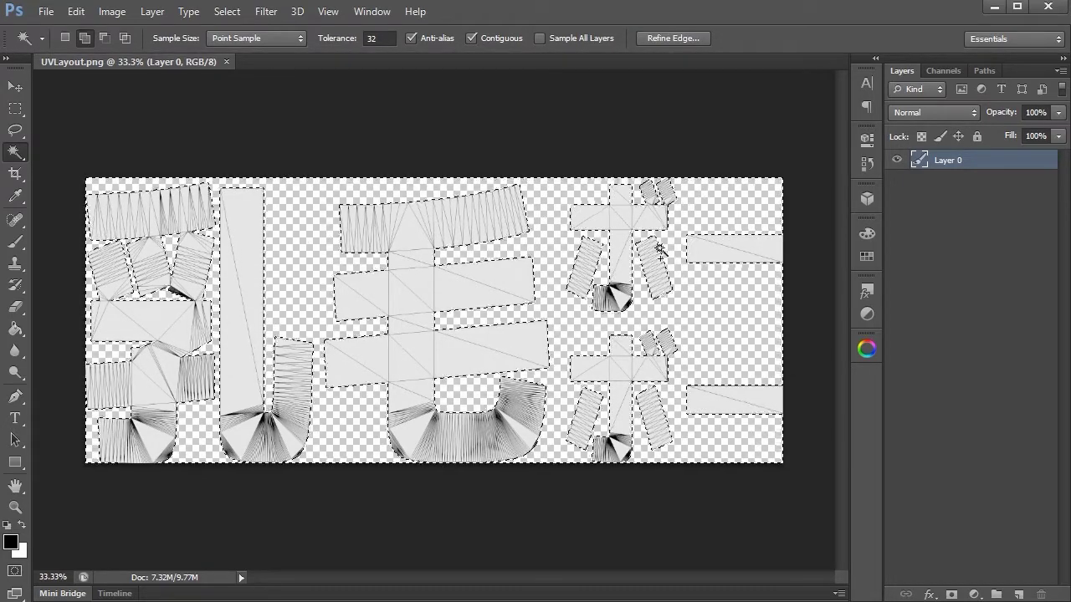
click(153, 11)
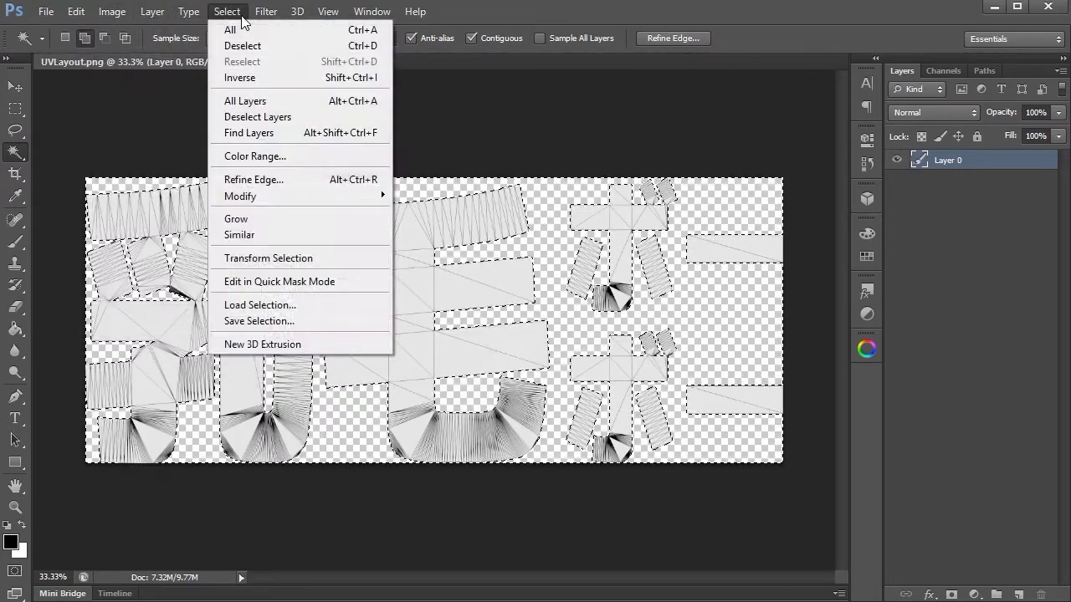
click(255, 77)
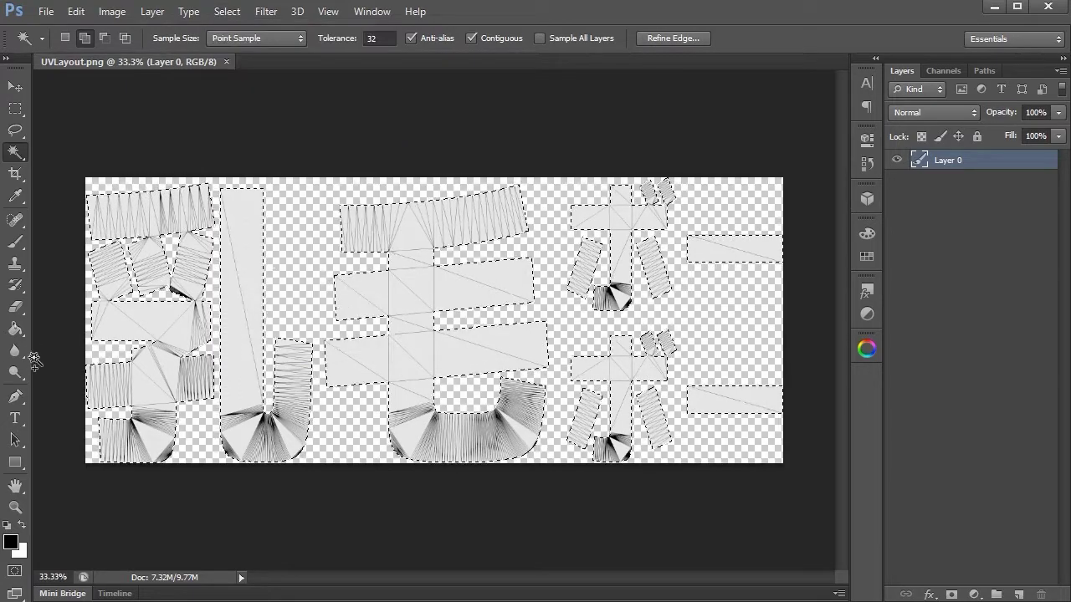
Fill the selected letter shapes with black and deselect.
click(79, 12)
click(78, 246)
click(755, 163)
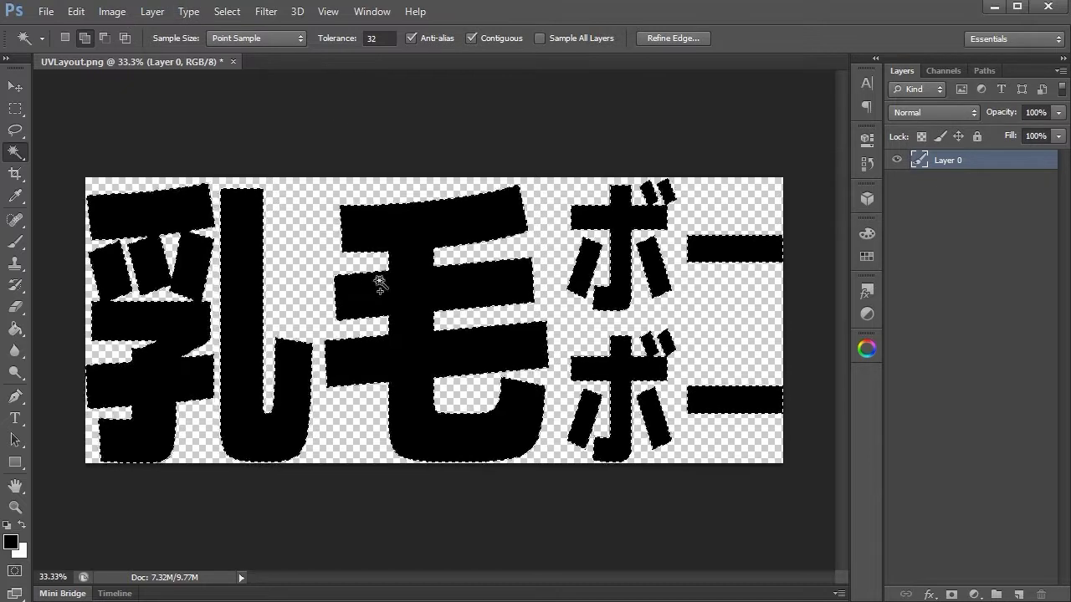
key(ctrl+d)
double_click(1005, 166)
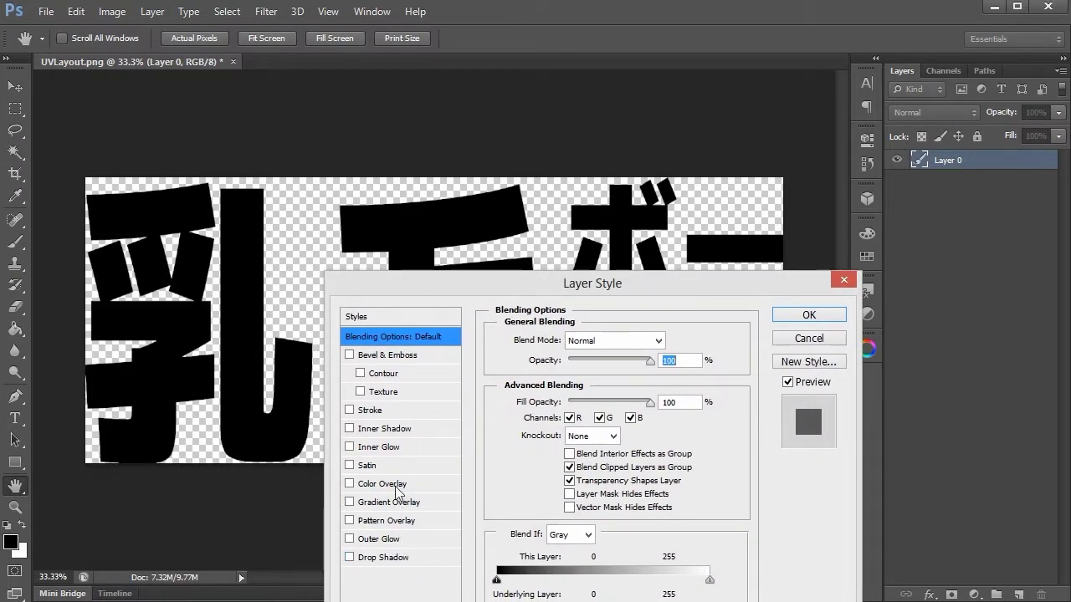
Give Layer 0 a 109 px inside stroke with a reversed Shape Burst gradient.
click(381, 410)
click(588, 390)
click(571, 430)
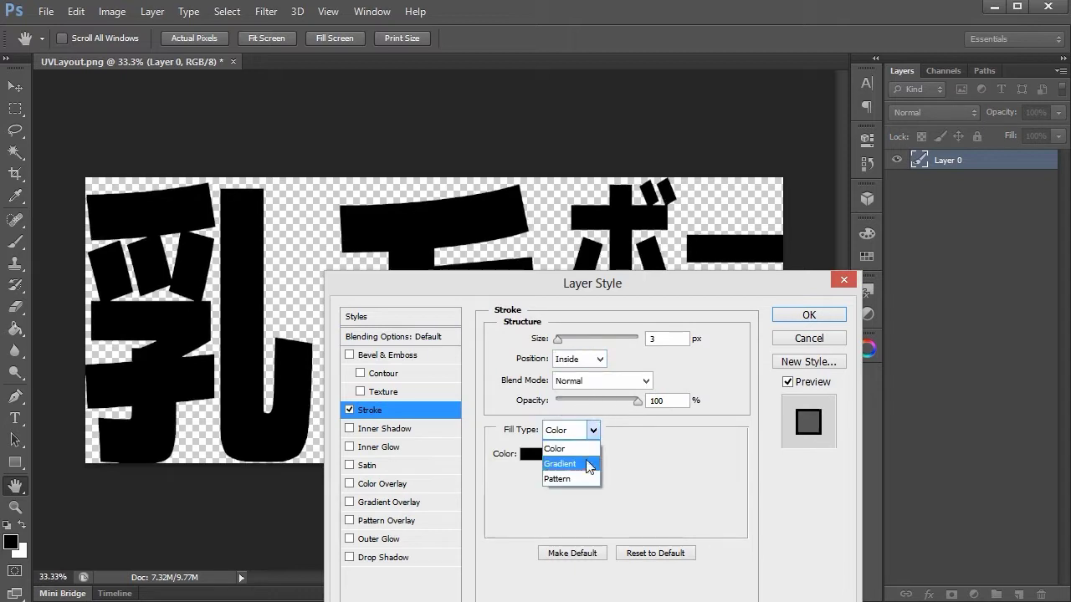
click(589, 462)
click(586, 474)
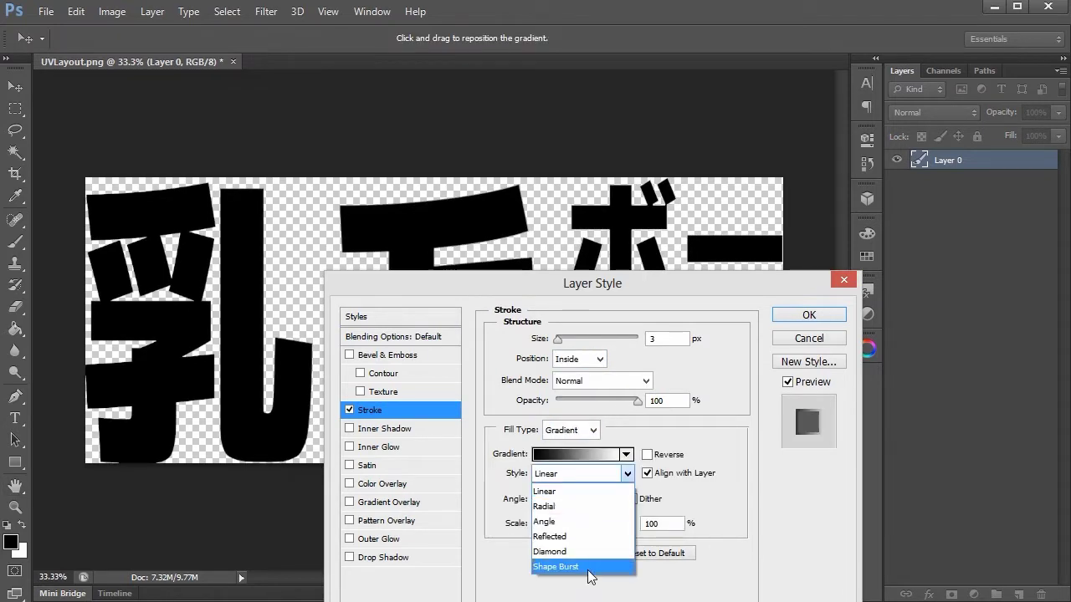
click(589, 568)
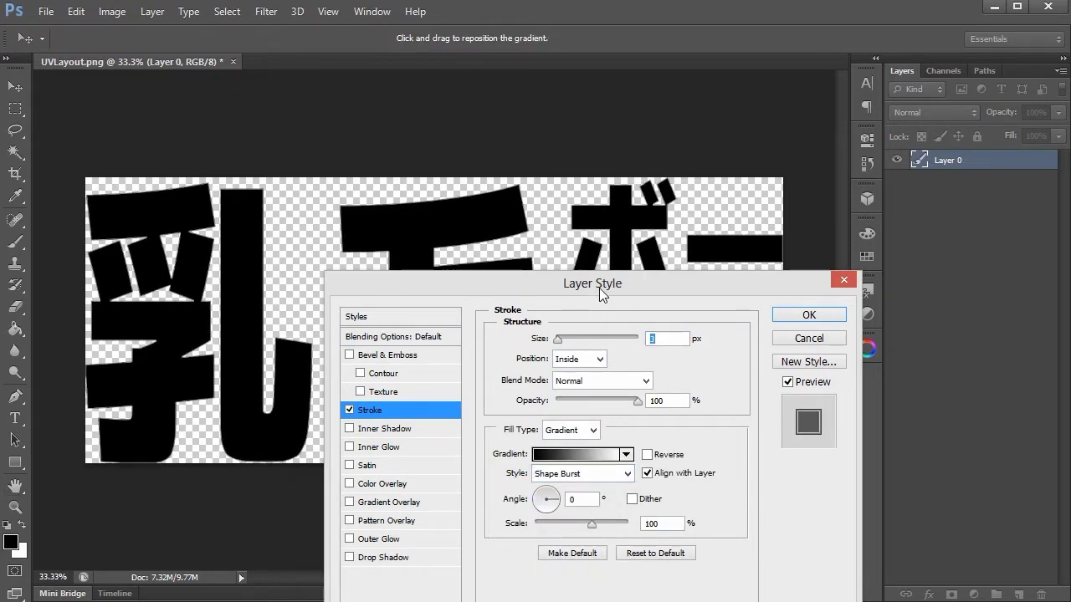
drag(599, 288, 620, 306)
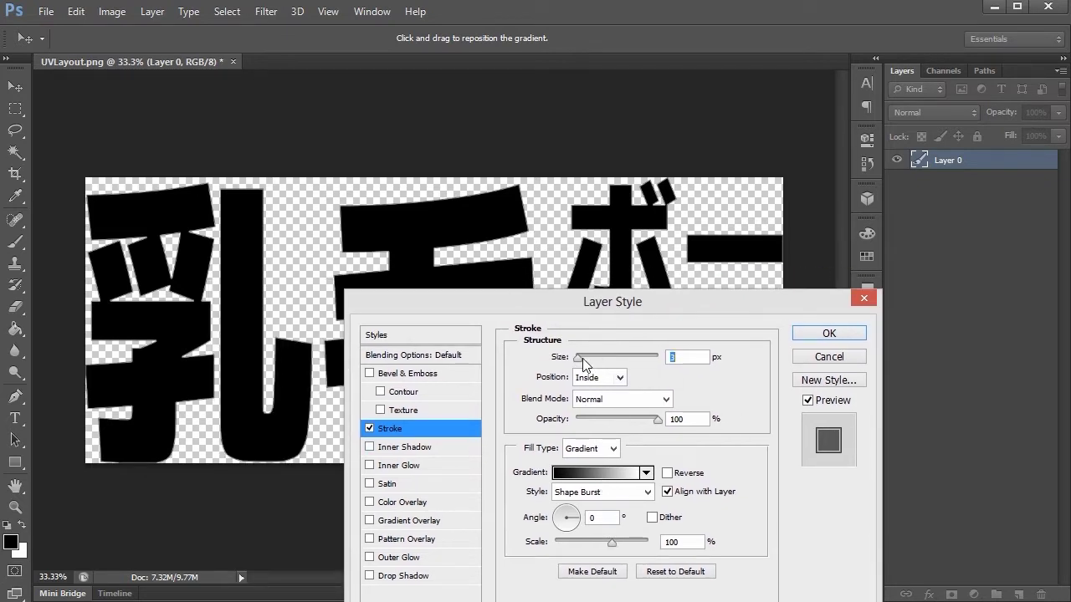
drag(578, 357, 615, 352)
click(667, 473)
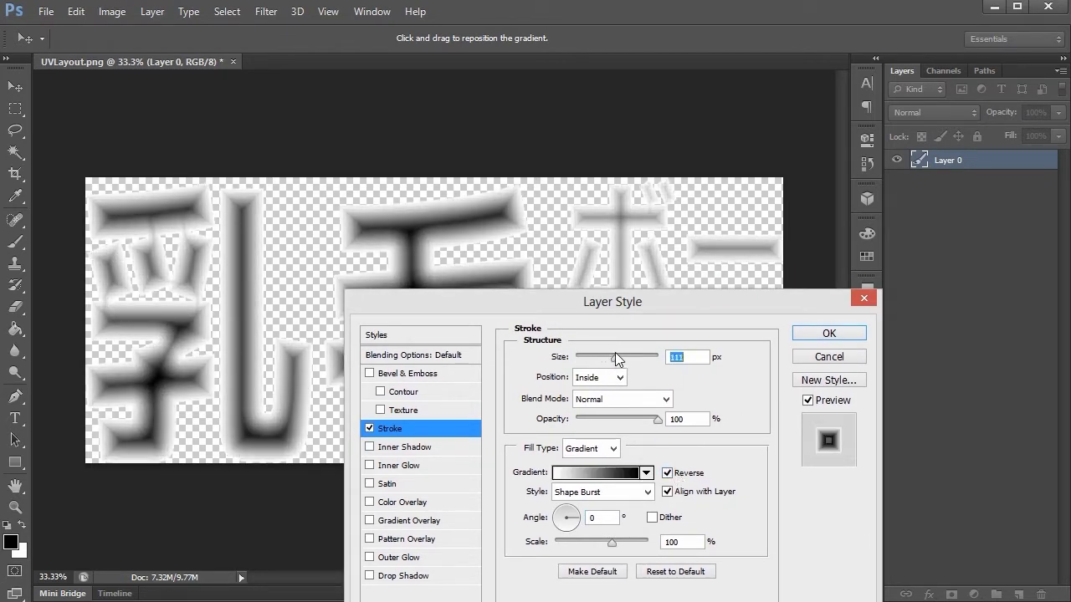
click(843, 332)
Cut the ボーボー part onto Layer 1 and reduce its stroke width.
click(15, 108)
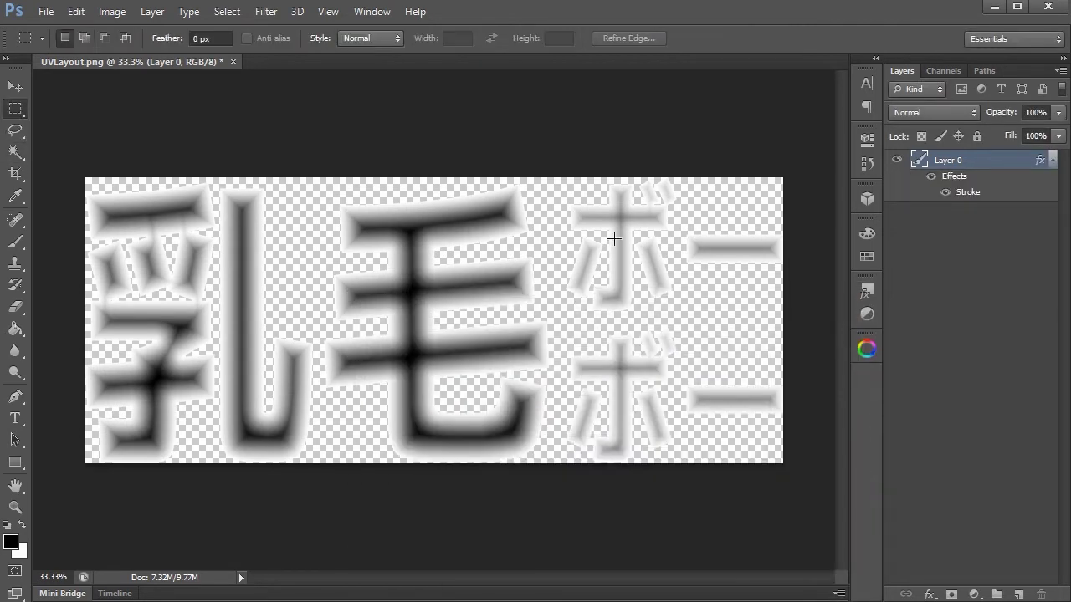
right_click(700, 327)
click(711, 422)
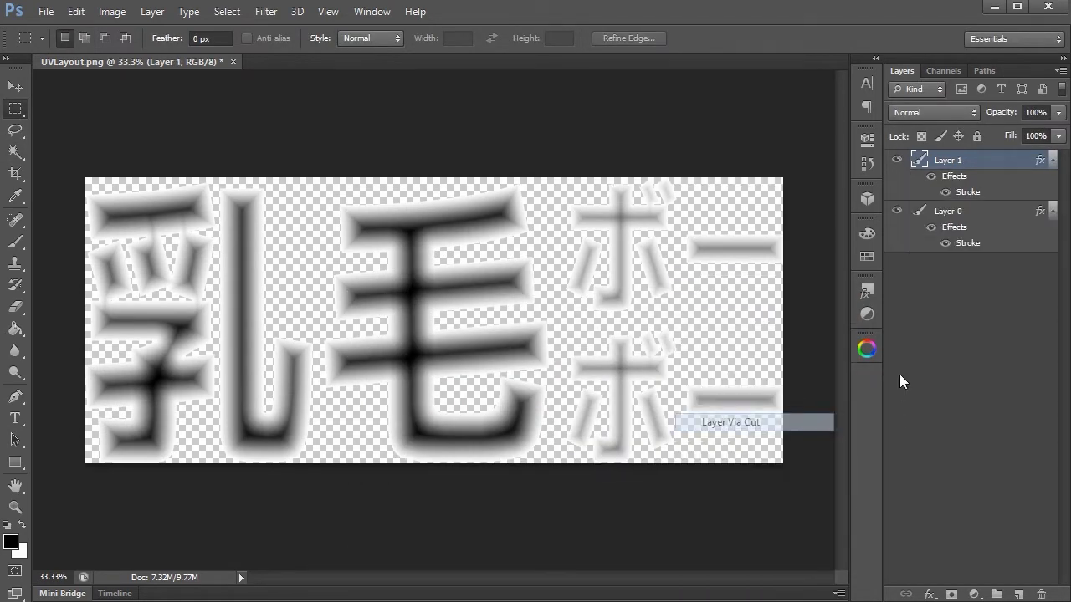
double_click(1041, 164)
click(444, 429)
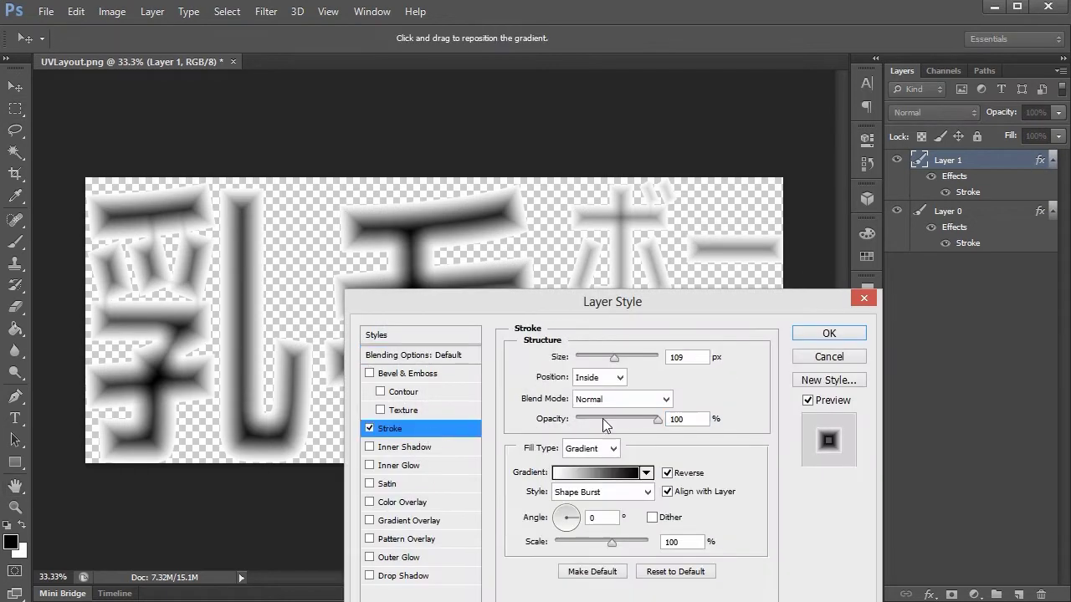
drag(611, 358, 602, 353)
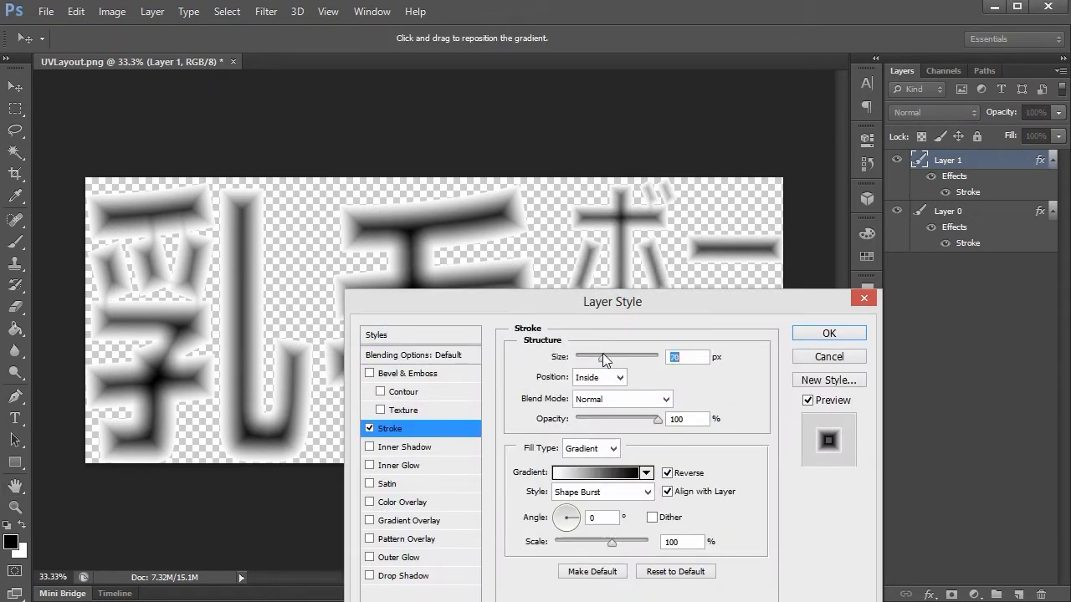
click(829, 333)
Add a black-filled layer beneath the text, merge the text layers, and reapply the last filter.
click(1022, 594)
click(15, 329)
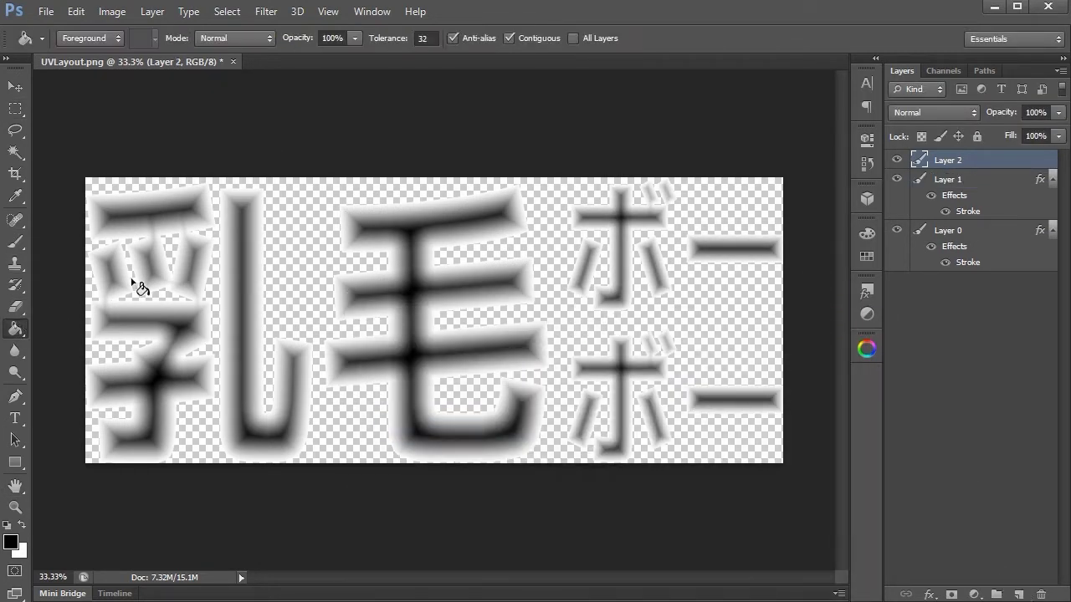
click(266, 322)
drag(992, 286, 993, 282)
click(991, 163)
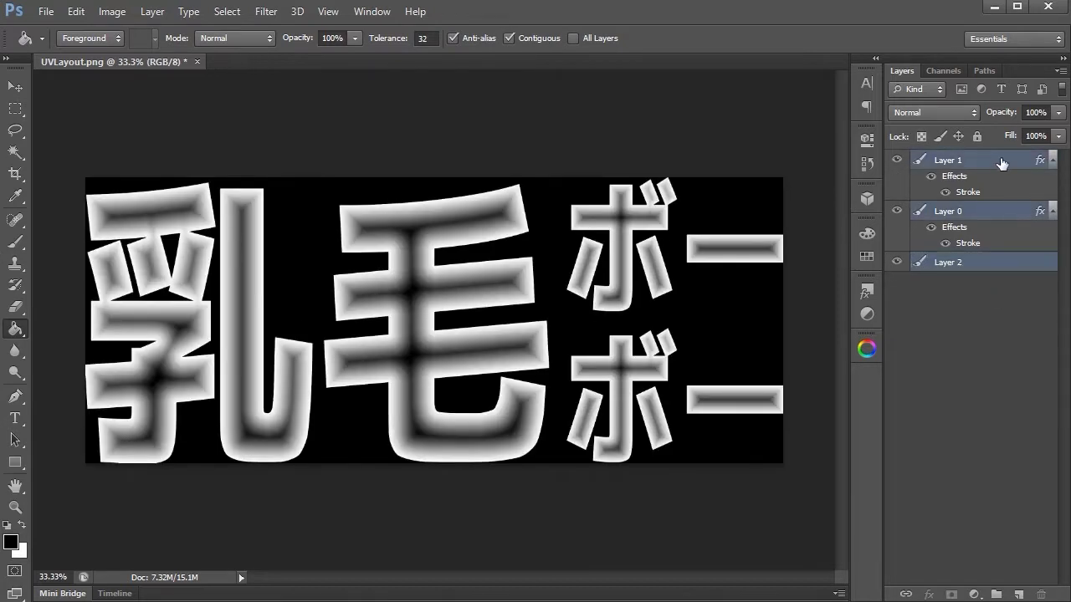
key(ctrl+e)
click(112, 11)
mouse_move(136, 54)
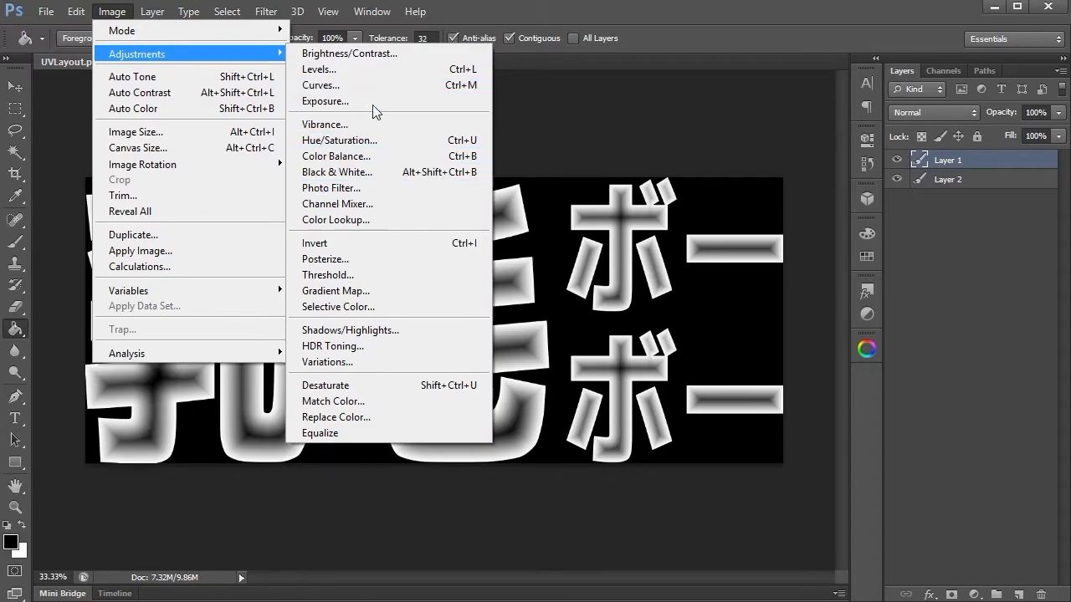
key(Escape)
key(ctrl+f)
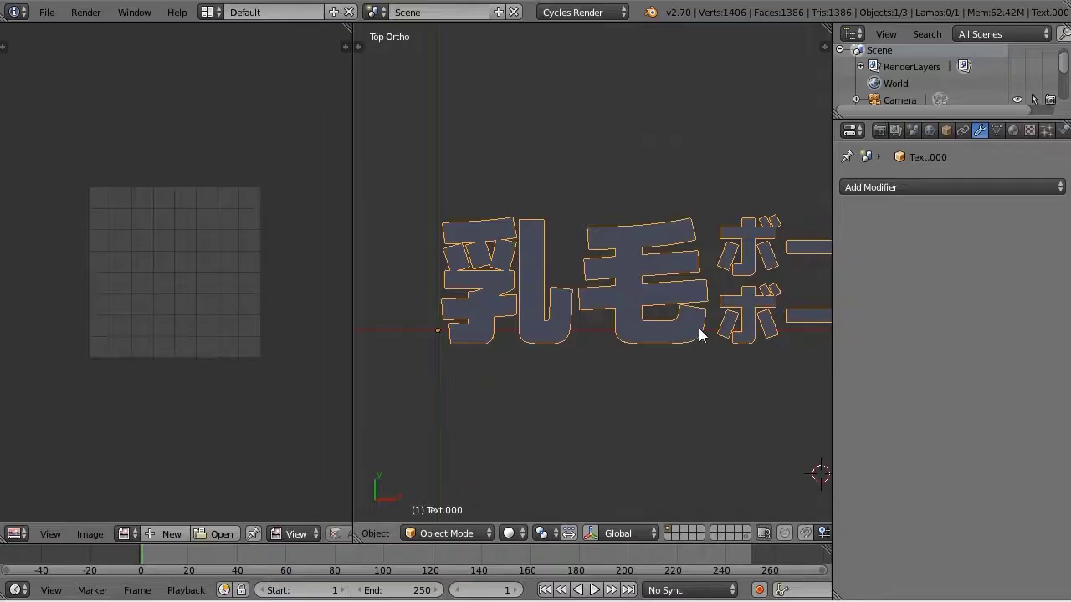
Load UVLayout.png into Blender's image editor behind the text.
click(297, 534)
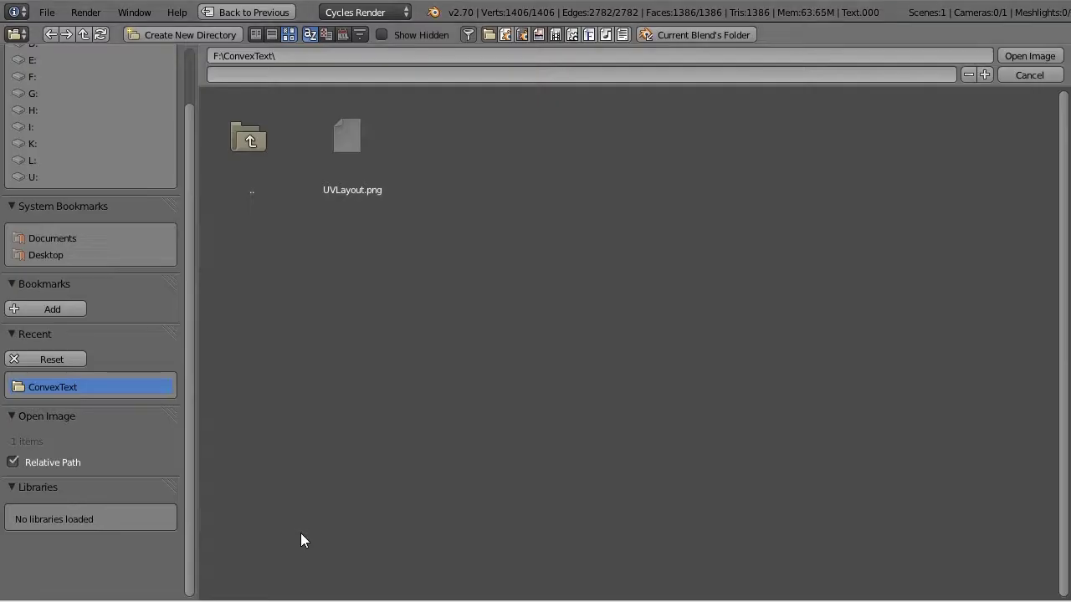
double_click(359, 156)
scroll(197, 334, down, 5)
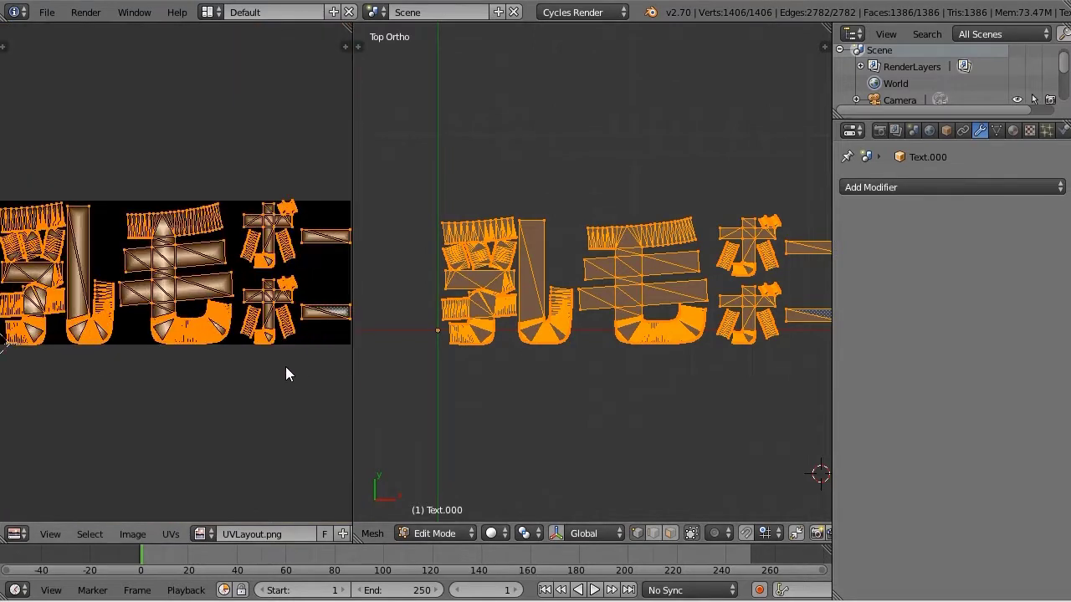
key(Tab)
scroll(728, 348, up, 2)
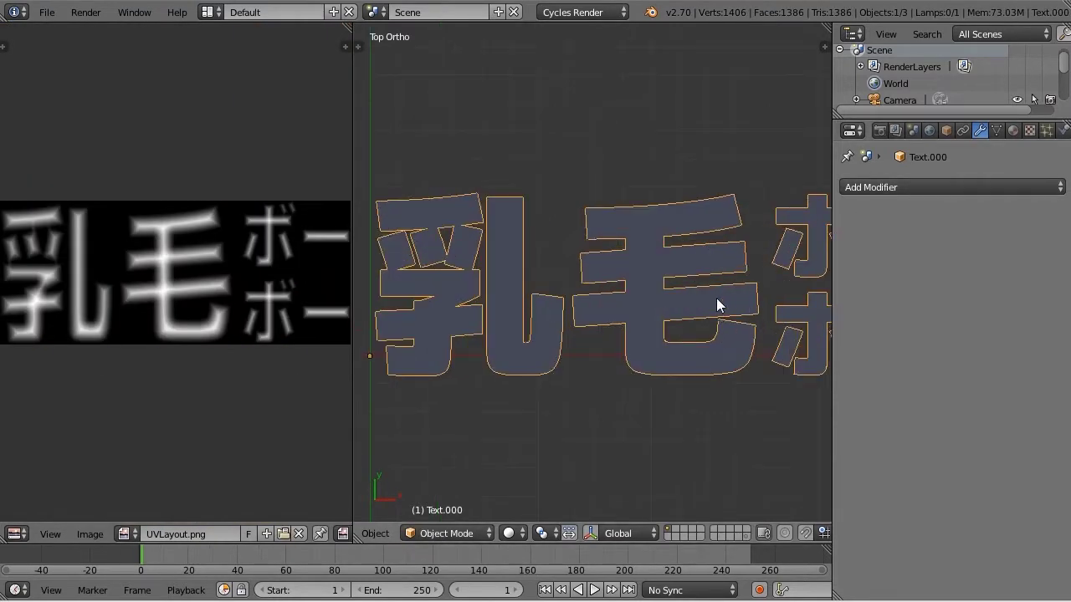
click(941, 185)
Add a Remesh modifier and extrude the text faces to give them thickness.
click(685, 390)
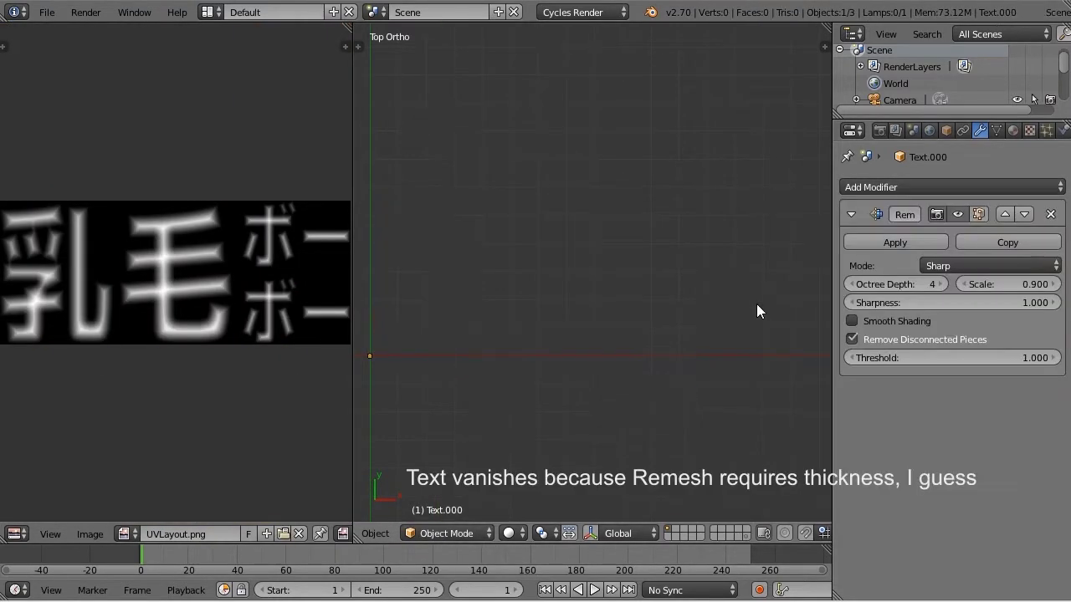
key(KP_3)
key(Tab)
key(e)
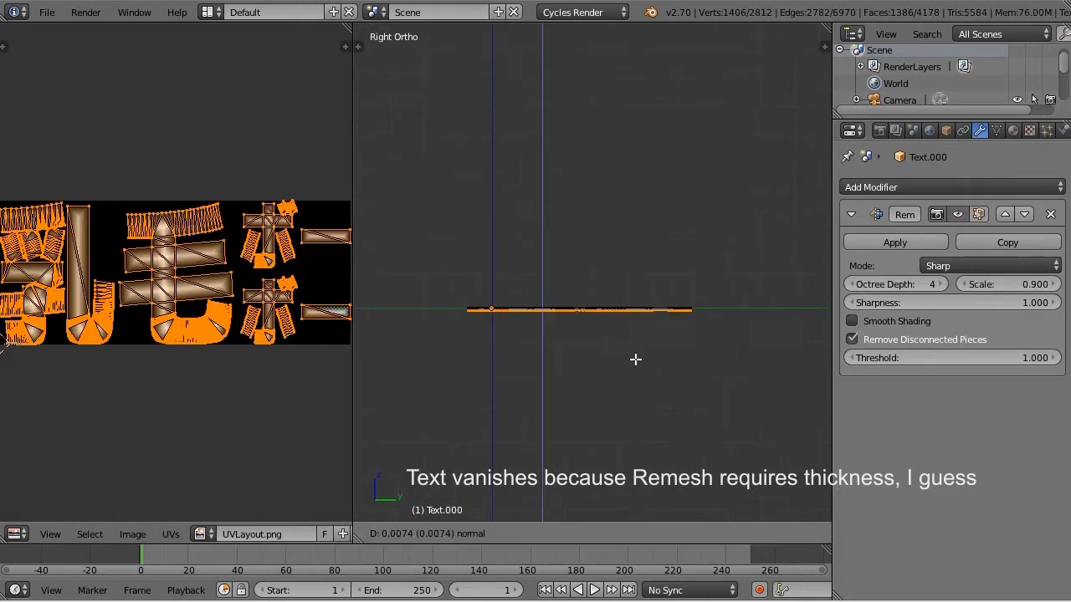
click(639, 371)
key(Tab)
mouse_move(639, 370)
middle_down()
mouse_move(706, 419)
mouse_move(648, 364)
middle_up()
key(KP_7)
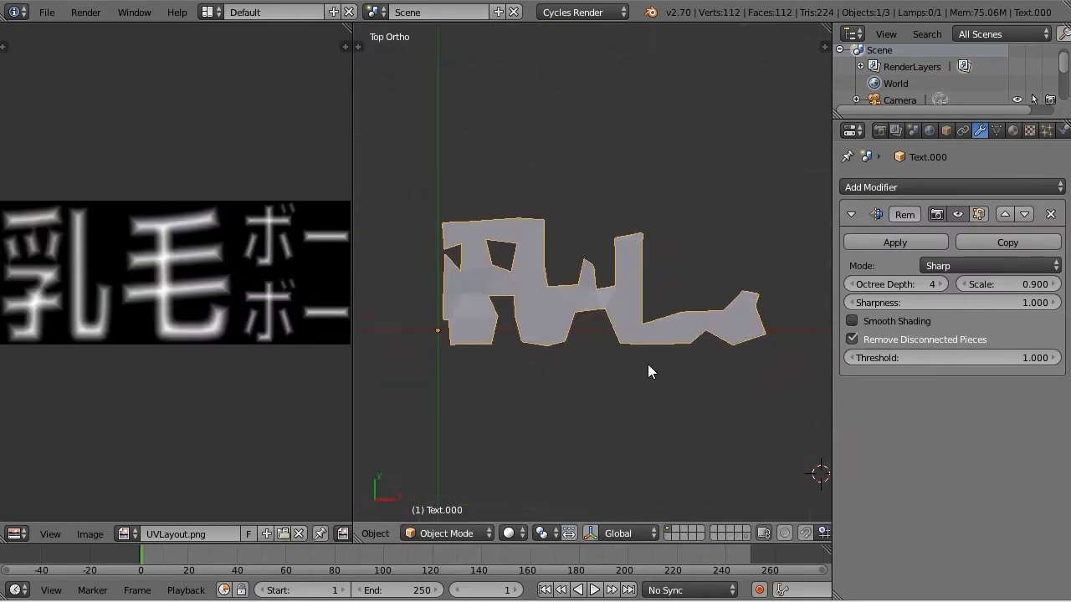
Set Remesh to octree depth 9, keep disconnected pieces, and use scale 0.99.
ctrl+scroll(938, 285, up, 4)
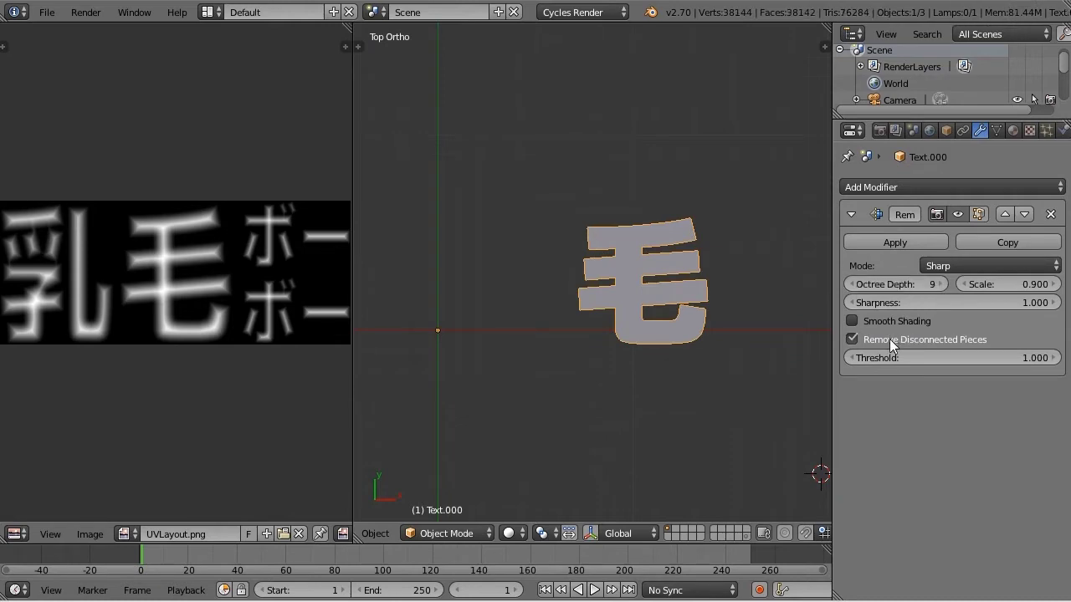
click(853, 339)
scroll(789, 342, up, 3)
text(0.99)
key(Return)
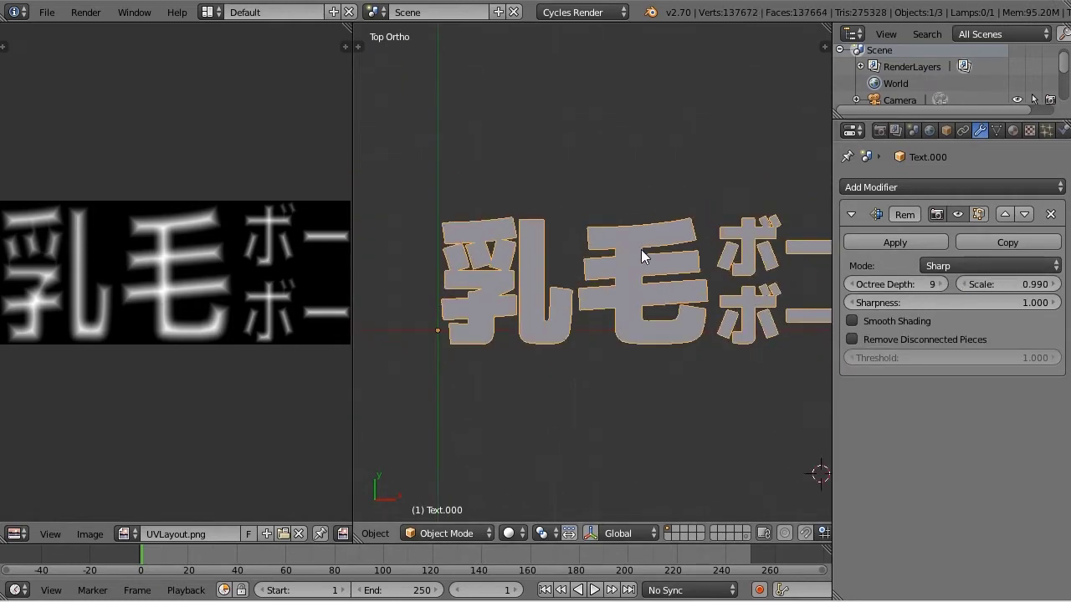
Inspect the remeshed lettering from several angles and apply the Remesh modifier.
middle_drag(695, 302, 629, 205)
scroll(685, 269, up, 4)
mouse_move(684, 268)
middle_down()
mouse_move(813, 323)
mouse_move(613, 327)
middle_up()
middle_drag(221, 327, 263, 327)
shift+middle_drag(433, 302, 668, 294)
scroll(668, 294, down, 3)
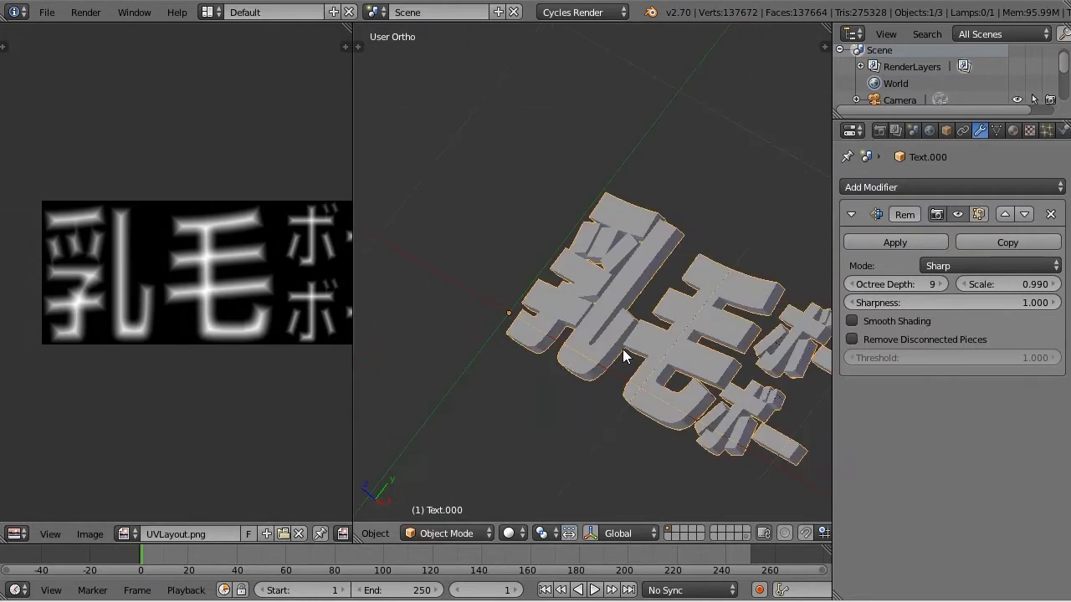
middle_drag(557, 354, 919, 228)
key(ctrl+a)
From the side view, scale the text, then select the extra linked mesh layer in wireframe Edit Mode.
key(KP_3)
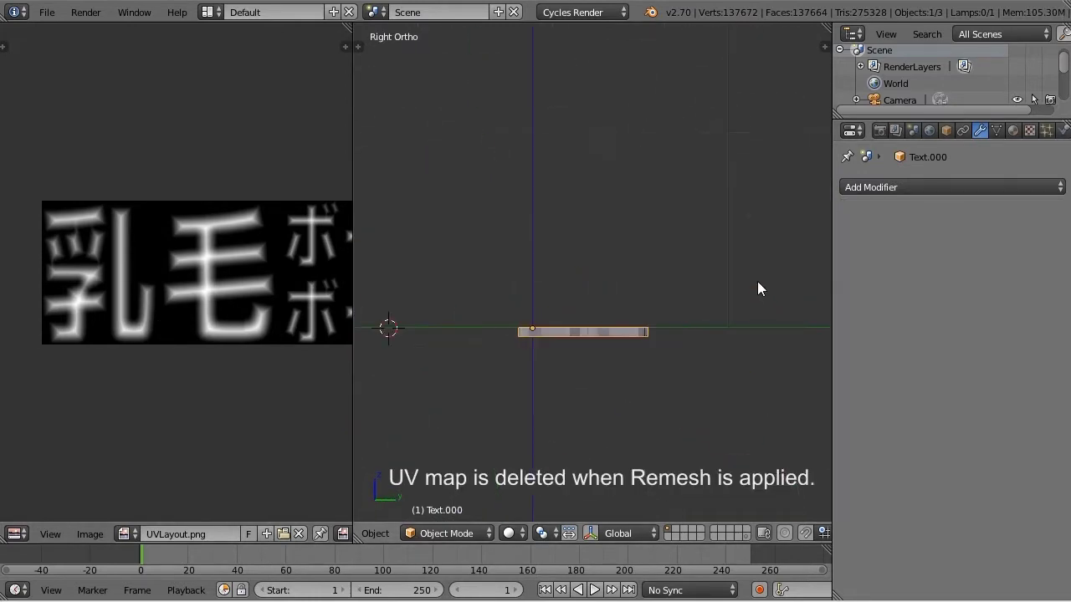
key(s)
click(627, 473)
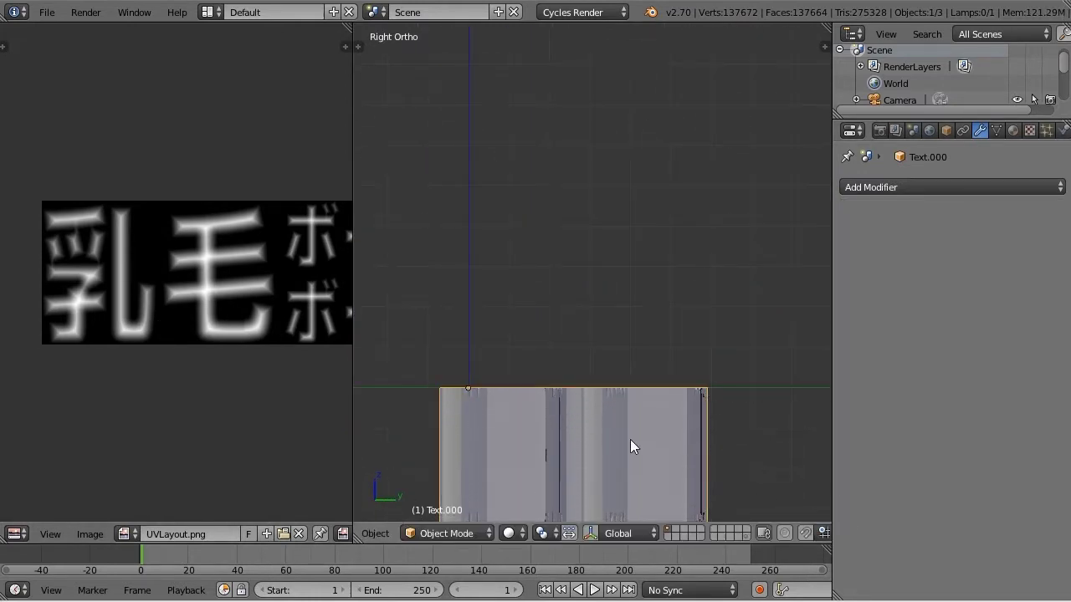
key(Tab)
scroll(477, 354, down, 3)
scroll(515, 360, up, 1)
scroll(515, 360, up, 2)
key(z)
right_click(502, 397)
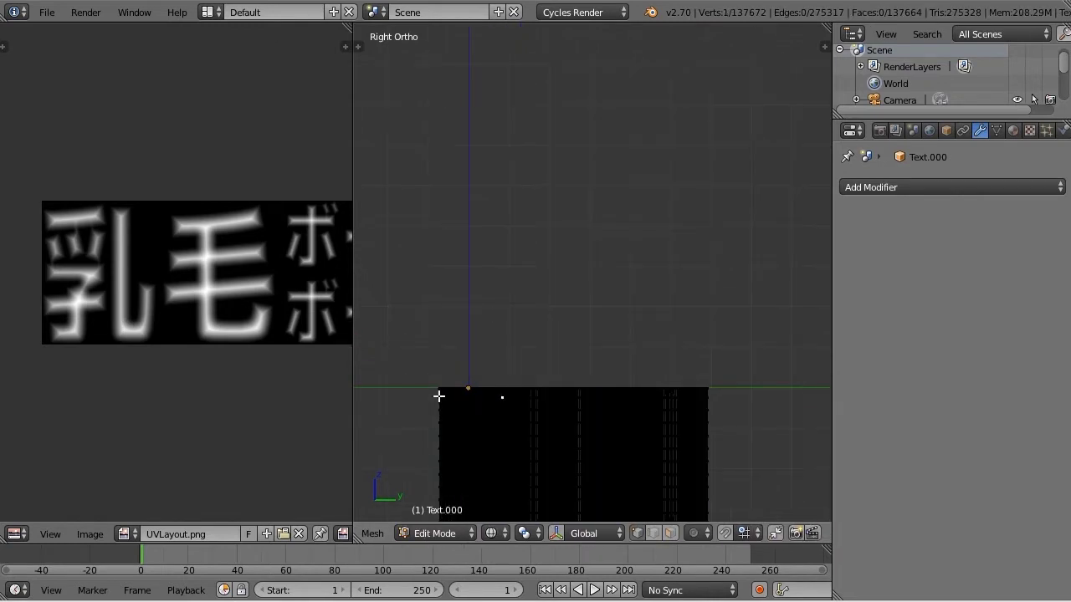
key(ctrl+l)
shift+middle_drag(476, 464, 476, 272)
scroll(476, 272, up, 1)
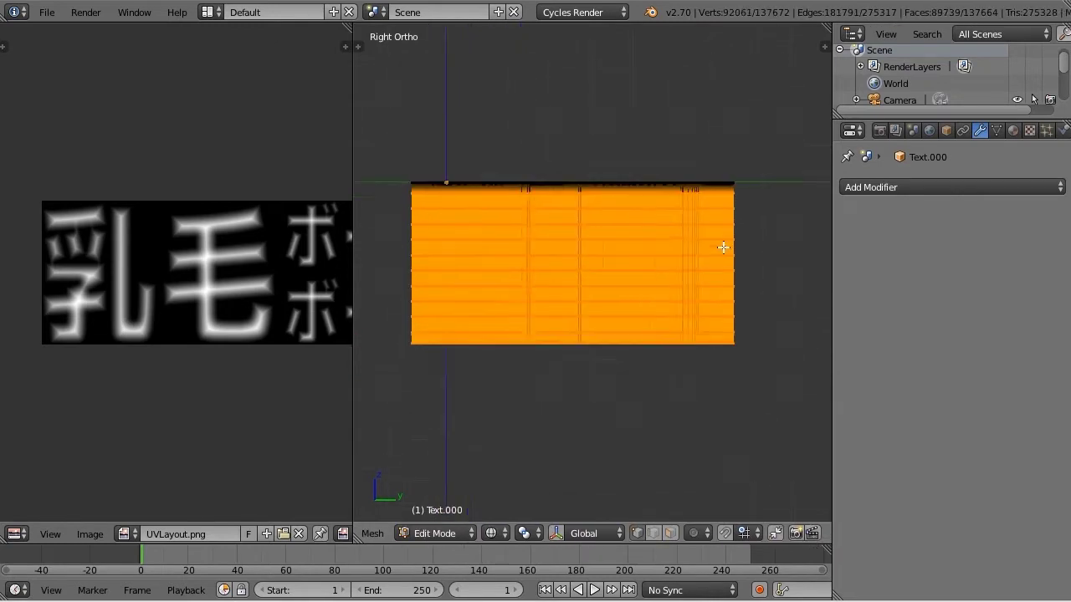
scroll(723, 244, up, 2)
Delete the unwanted mesh layer and flatten the remaining lettering geometry.
key(x)
click(723, 234)
key(a)
key(s)
key(Escape)
key(Tab)
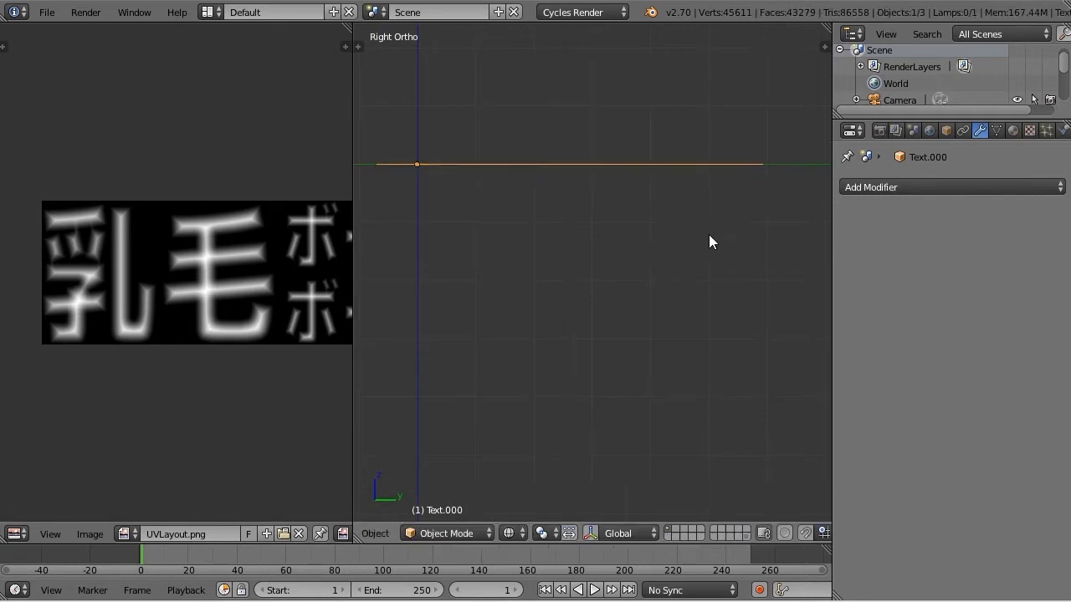
mouse_move(709, 235)
middle_down()
mouse_move(669, 275)
mouse_move(688, 296)
middle_up()
Select all of the text mesh and unwrap it into a fresh UV map.
key(Tab)
key(a)
key(a)
key(u)
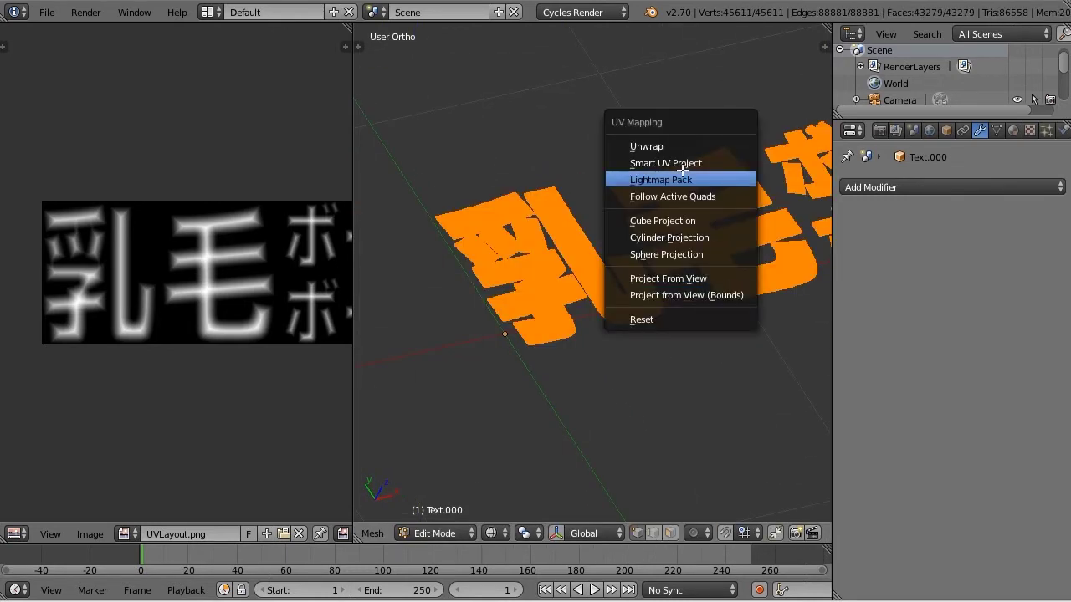
click(670, 146)
middle_drag(709, 366, 701, 246)
Remove Doubles to merge 8 duplicate vertices, leaving 45,603, and return to Object Mode.
key(w)
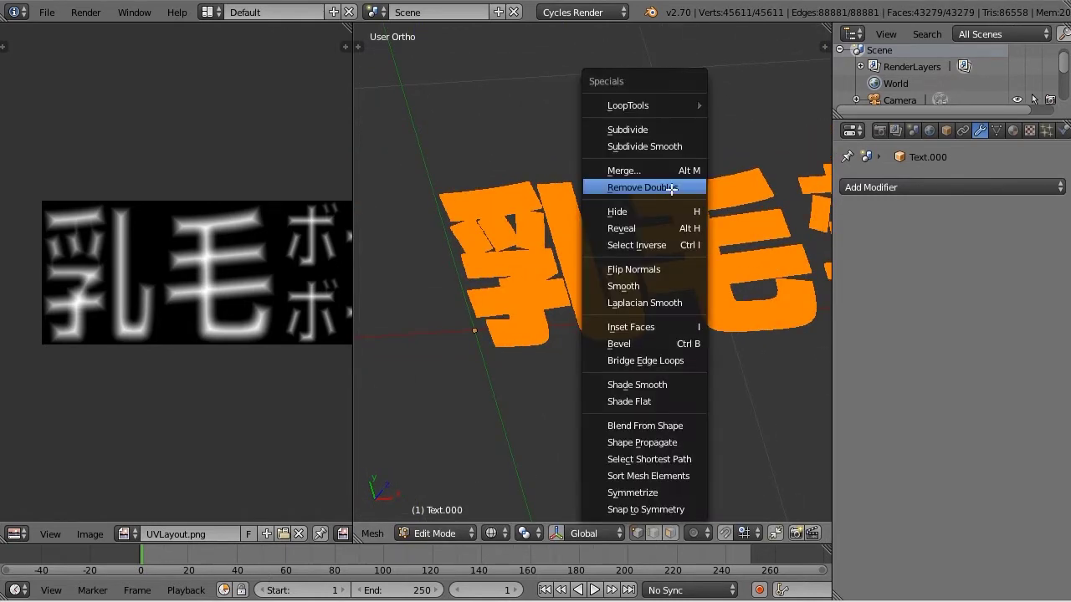
click(684, 185)
key(KP_7)
key(Tab)
key(z)
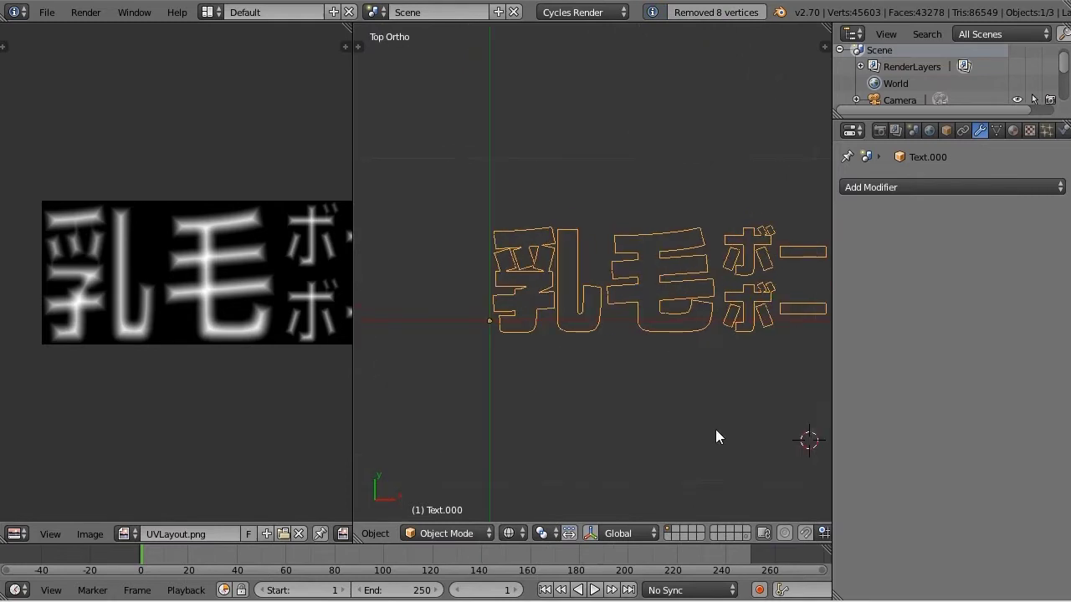
key(KP_Decimal)
key(Tab)
key(Tab)
Add a Displace modifier driven by a new image texture using UVLayout.png.
click(886, 195)
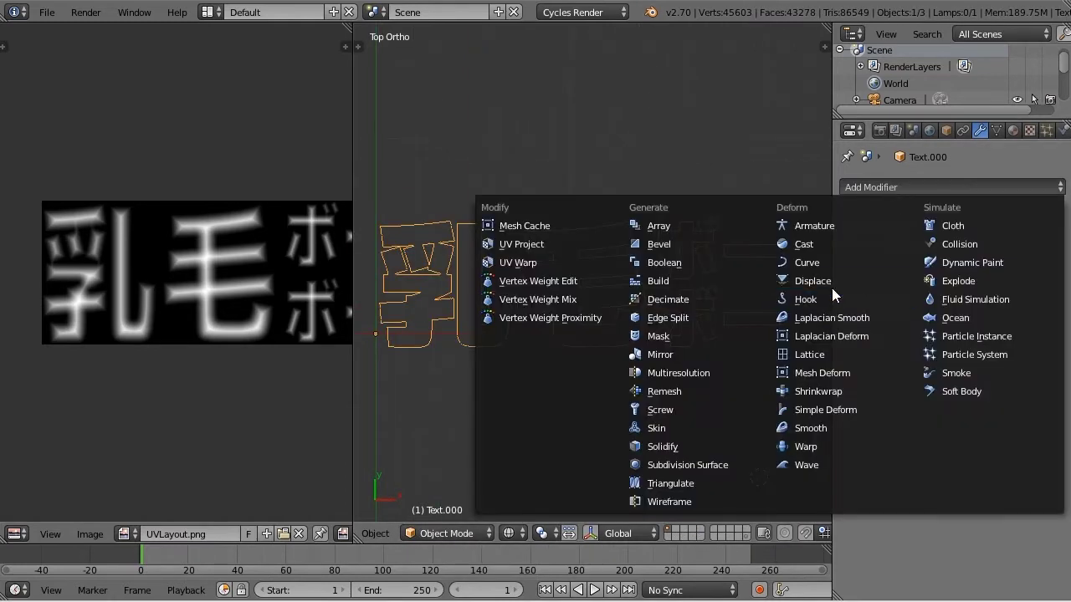
click(803, 283)
mouse_move(725, 350)
middle_down()
mouse_move(769, 303)
mouse_move(855, 262)
middle_up()
click(853, 284)
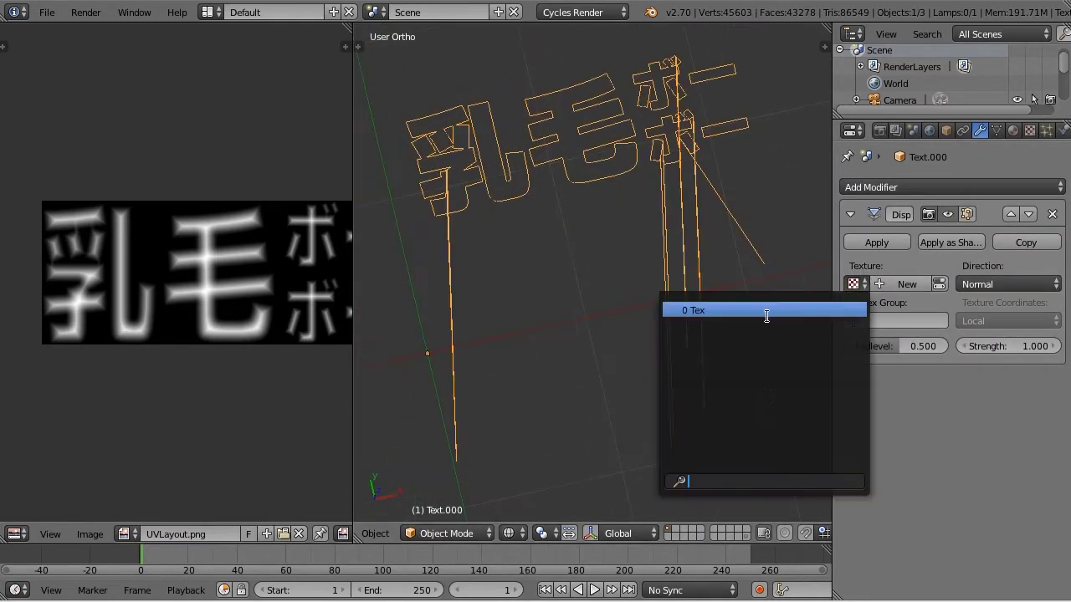
click(907, 284)
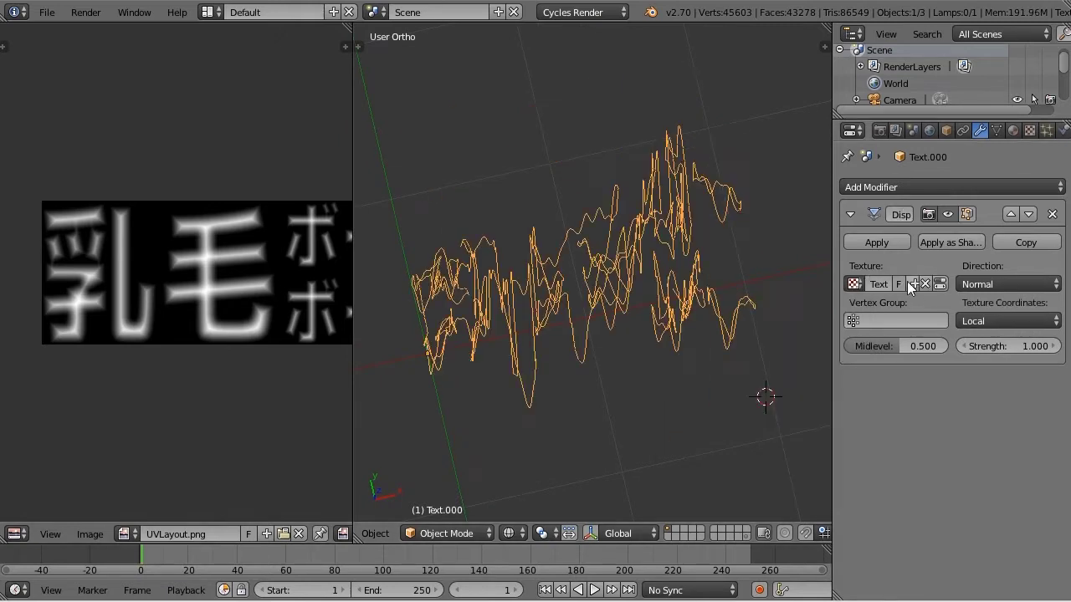
click(1030, 131)
click(937, 239)
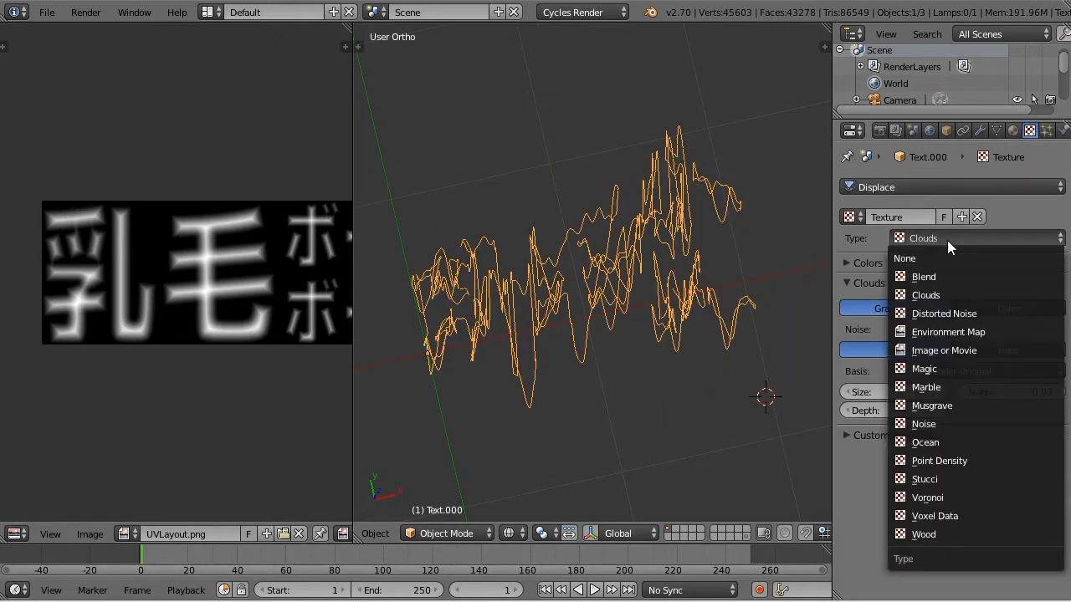
click(945, 351)
click(851, 308)
click(757, 350)
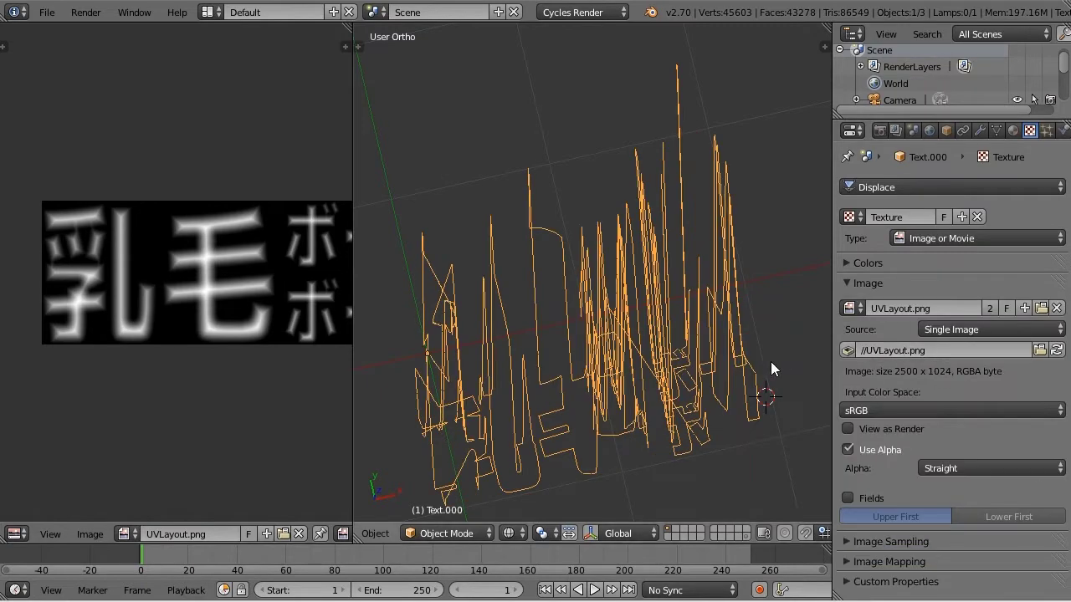
middle_drag(770, 362, 820, 368)
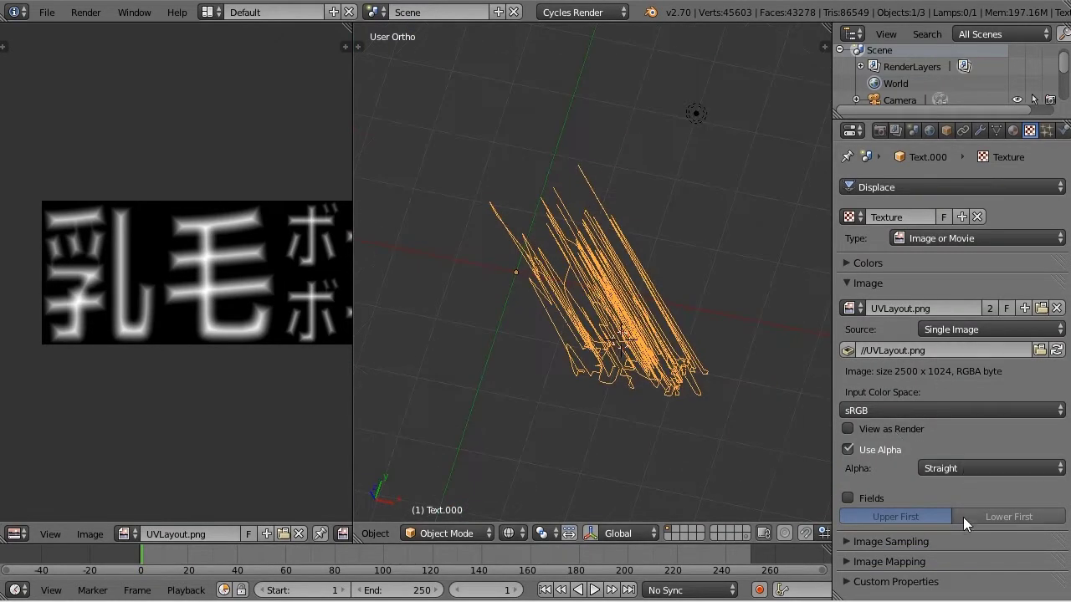
Set the Displace direction to Z and texture coordinates to UV, then enter Edit Mode from the top view.
click(980, 130)
mouse_move(686, 371)
middle_down()
mouse_move(681, 351)
mouse_move(728, 343)
middle_up()
key(KP_7)
click(991, 283)
click(970, 229)
click(1011, 320)
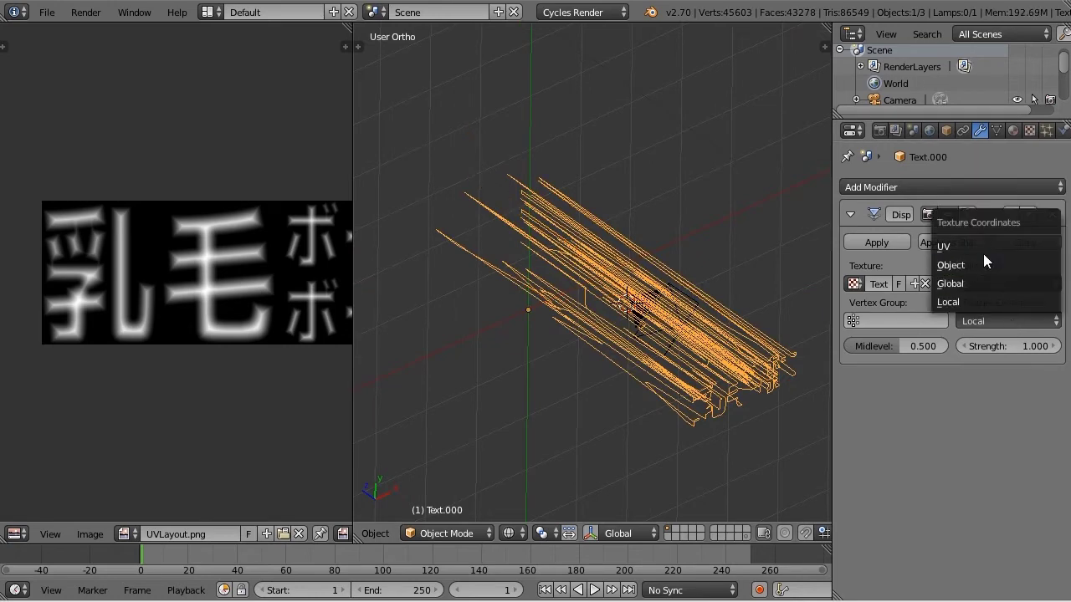
click(975, 245)
key(KP_7)
key(Tab)
Project the text's UVs from the top view with Project from View (Bounds).
key(u)
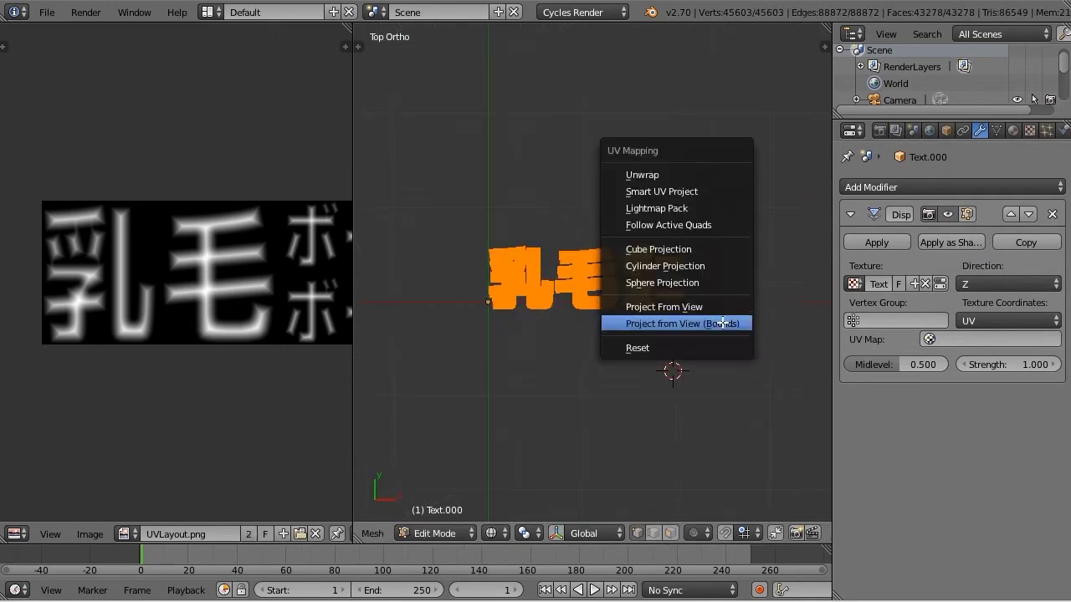
click(683, 323)
key(Tab)
mouse_move(622, 358)
middle_down()
mouse_move(697, 393)
mouse_move(654, 368)
mouse_move(616, 413)
middle_up()
Try a displacement strength of 0.1 and view the embossed text with solid shading.
drag(1029, 365, 1025, 370)
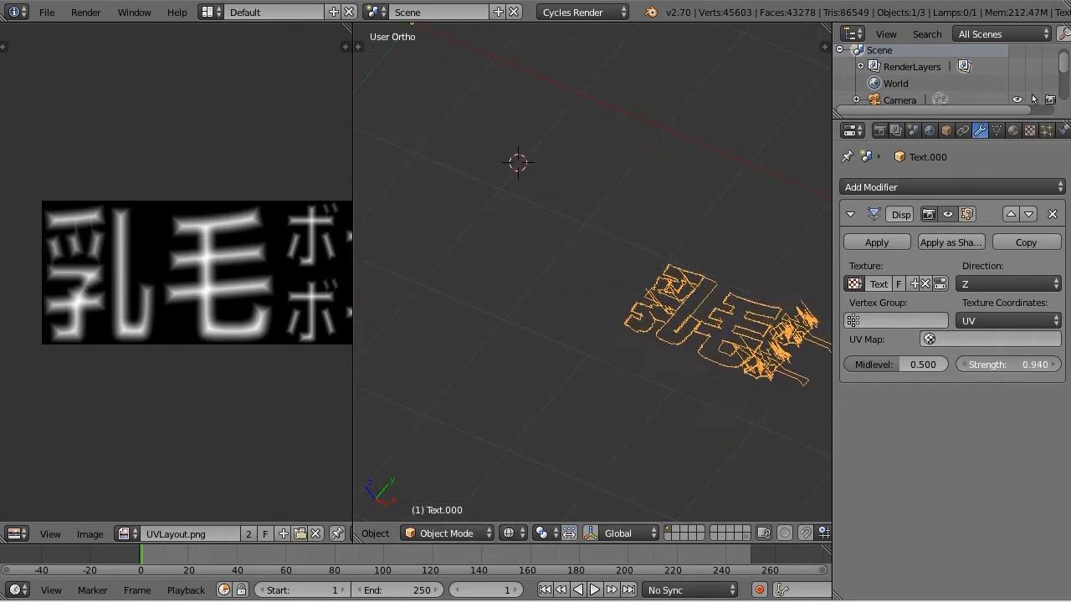
text(.1)
key(Return)
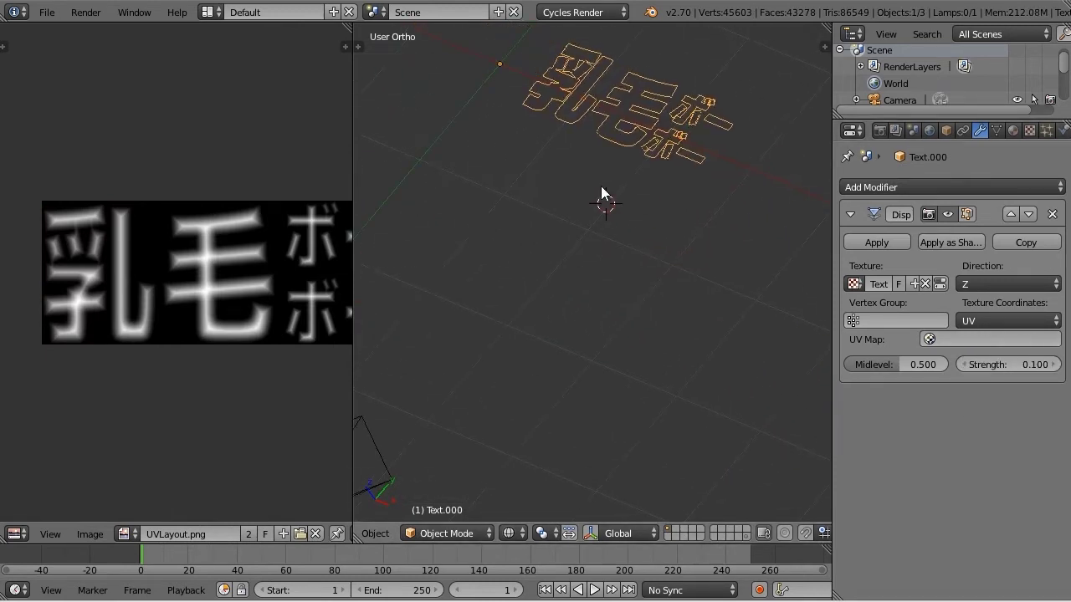
key(ctrl+a)
click(598, 195)
key(z)
scroll(627, 268, up, 3)
mouse_move(652, 293)
middle_down()
mouse_move(663, 252)
mouse_move(590, 324)
middle_up()
Fine-tune the displacement strength from 0.020 to a final 0.030.
drag(973, 369, 945, 369)
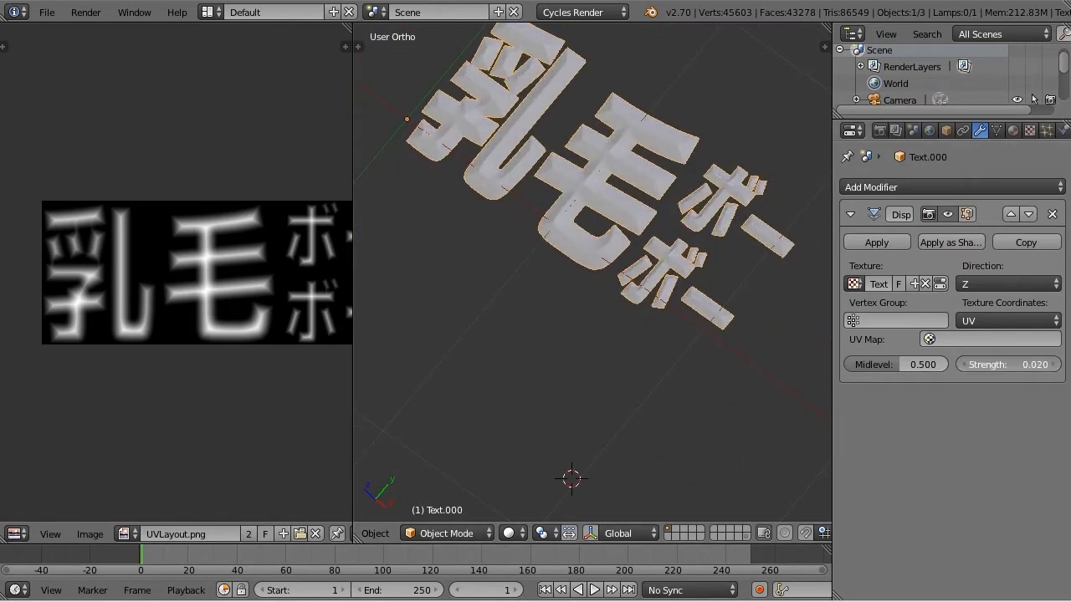
mouse_move(636, 368)
middle_down()
mouse_move(607, 356)
mouse_move(673, 323)
mouse_move(661, 351)
middle_up()
scroll(608, 357, up, 3)
mouse_move(1008, 365)
mouse_down()
mouse_move(1046, 364)
mouse_move(1017, 364)
mouse_up()
mouse_move(661, 376)
middle_down()
mouse_move(684, 409)
mouse_move(651, 431)
mouse_move(588, 406)
middle_up()
scroll(652, 431, down, 3)
scroll(652, 430, up, 3)
scroll(588, 406, up, 3)
scroll(548, 394, down, 3)
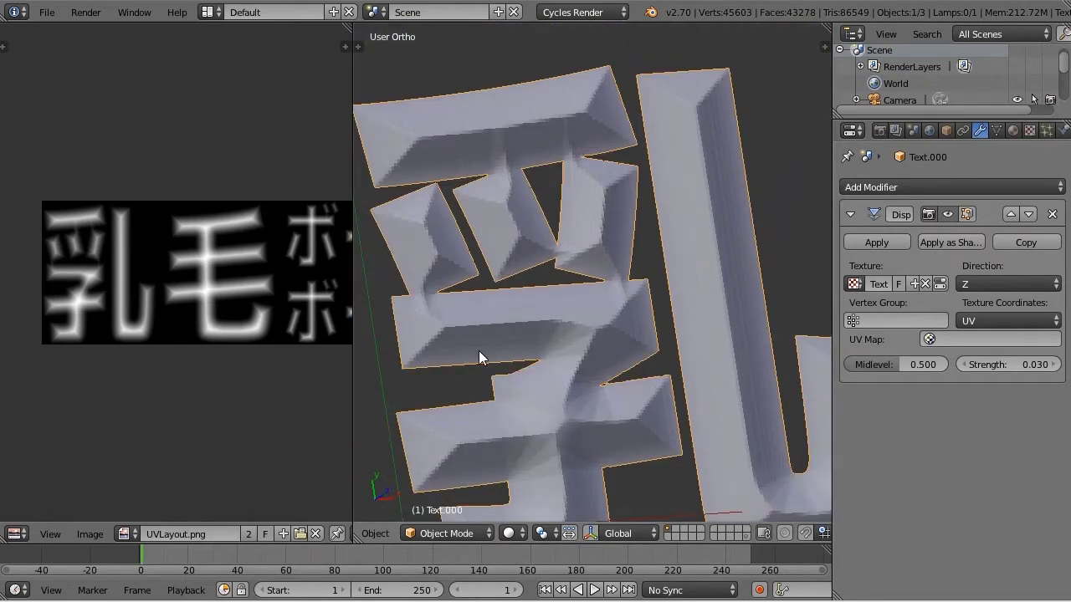
Smooth-shade the text and switch to the Compositing layout.
key(w)
click(474, 480)
mouse_move(628, 406)
middle_down()
mouse_move(783, 377)
mouse_move(739, 368)
mouse_move(643, 427)
middle_up()
mouse_move(641, 381)
middle_down()
mouse_move(571, 439)
mouse_move(598, 425)
mouse_move(621, 463)
middle_up()
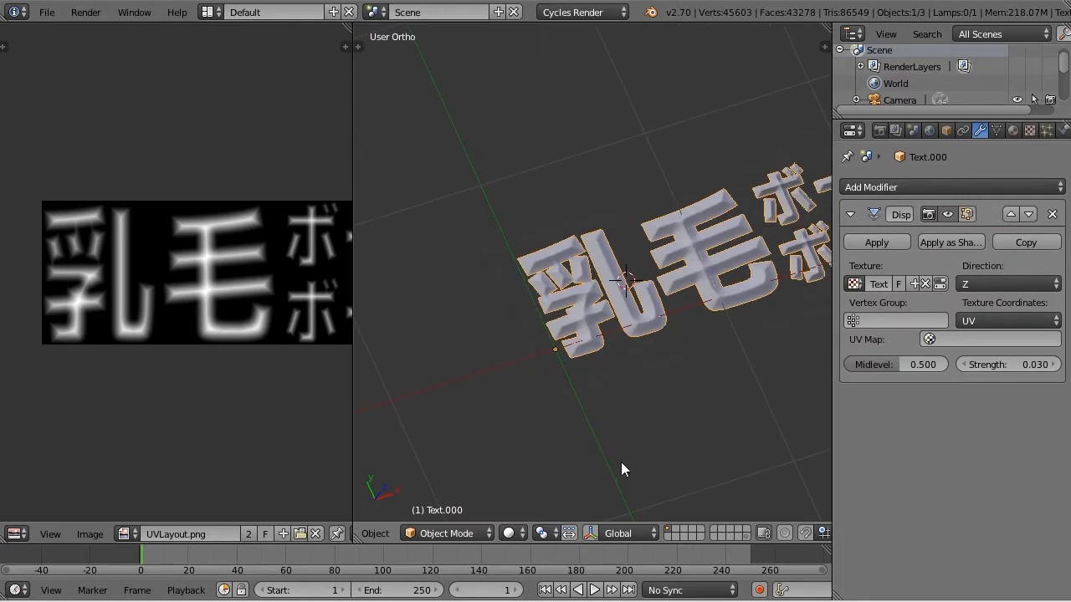
key(ctrl+Left)
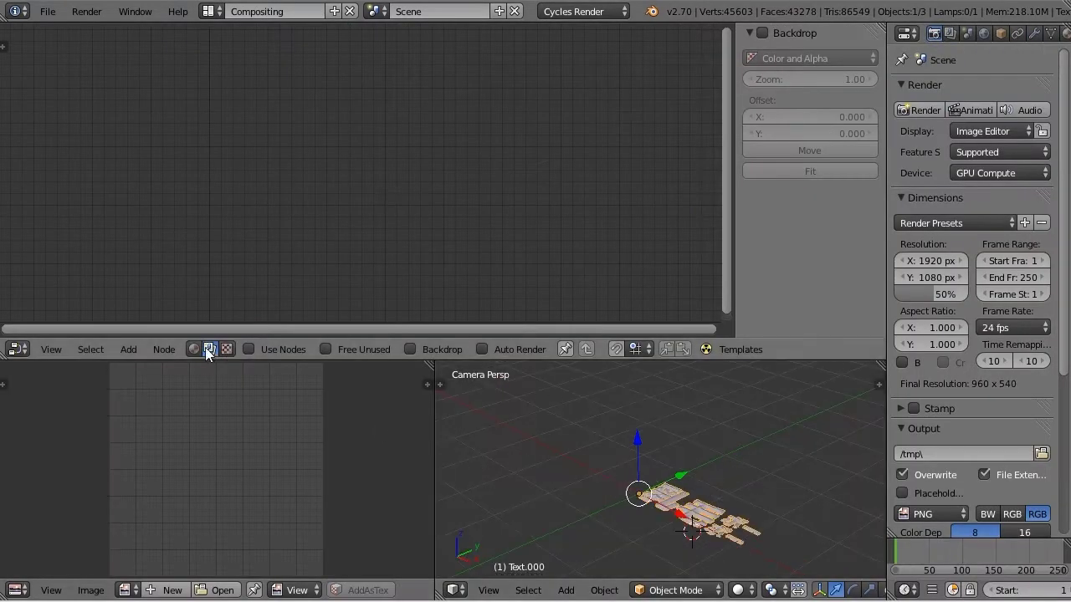
Create a new material for the text in the Shader node editor.
click(194, 349)
click(374, 349)
middle_drag(653, 452, 693, 494)
mouse_move(675, 455)
middle_down()
mouse_move(642, 496)
mouse_move(654, 456)
middle_up()
scroll(371, 210, up, 1)
scroll(472, 218, up, 3)
key(Home)
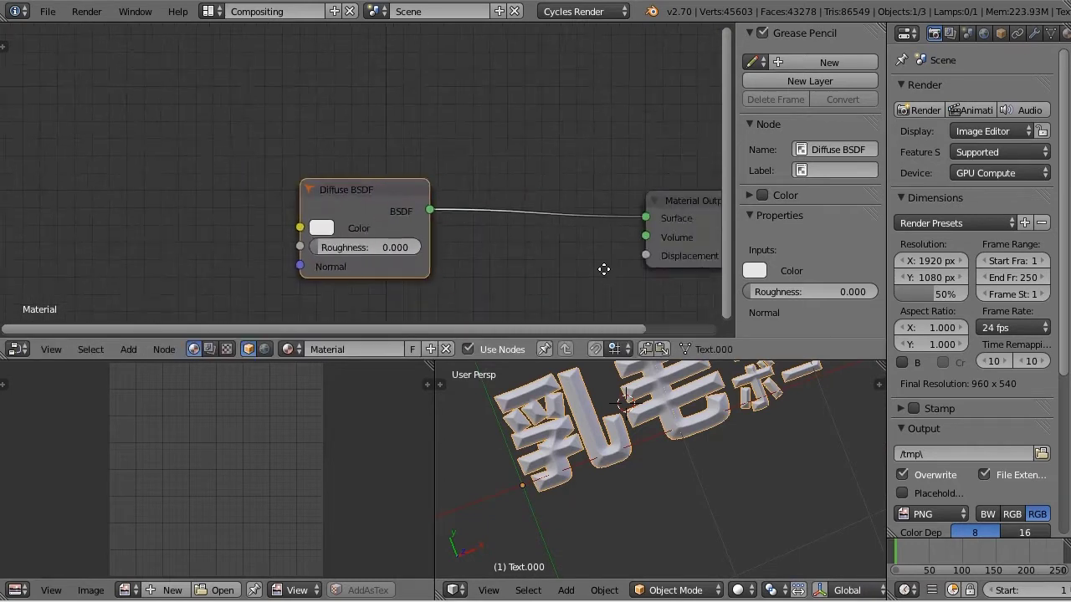
Replace the Diffuse BSDF with a Glossy BSDF connected to the Material Output.
key(shift+a)
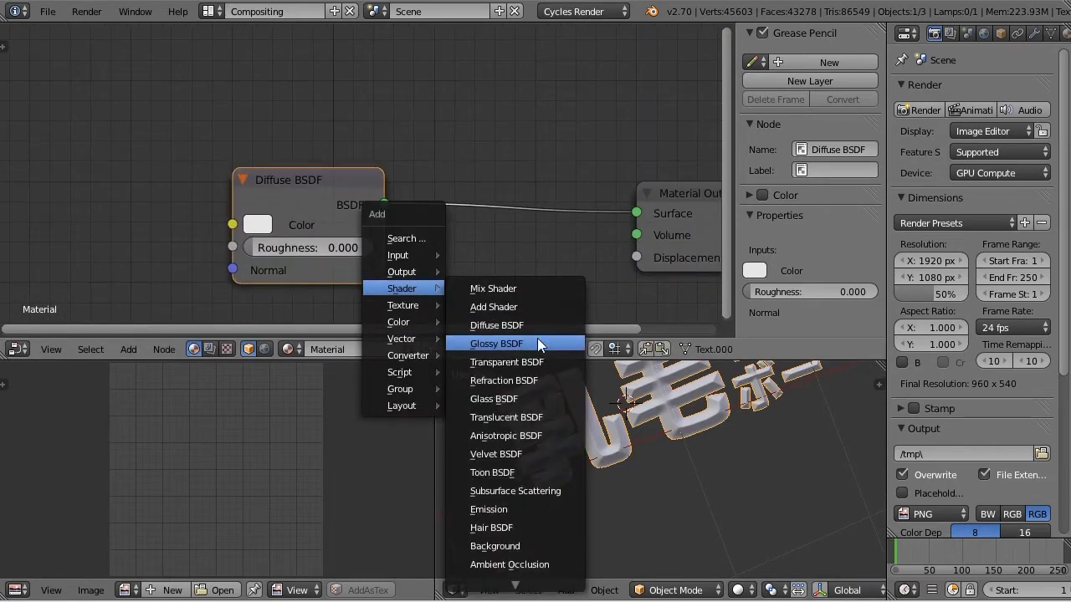
click(537, 338)
click(502, 214)
click(358, 168)
key(x)
scroll(293, 182, down, 1)
Add a Texture Coordinate node and a Noise Texture node to the left of the shader.
key(shift+a)
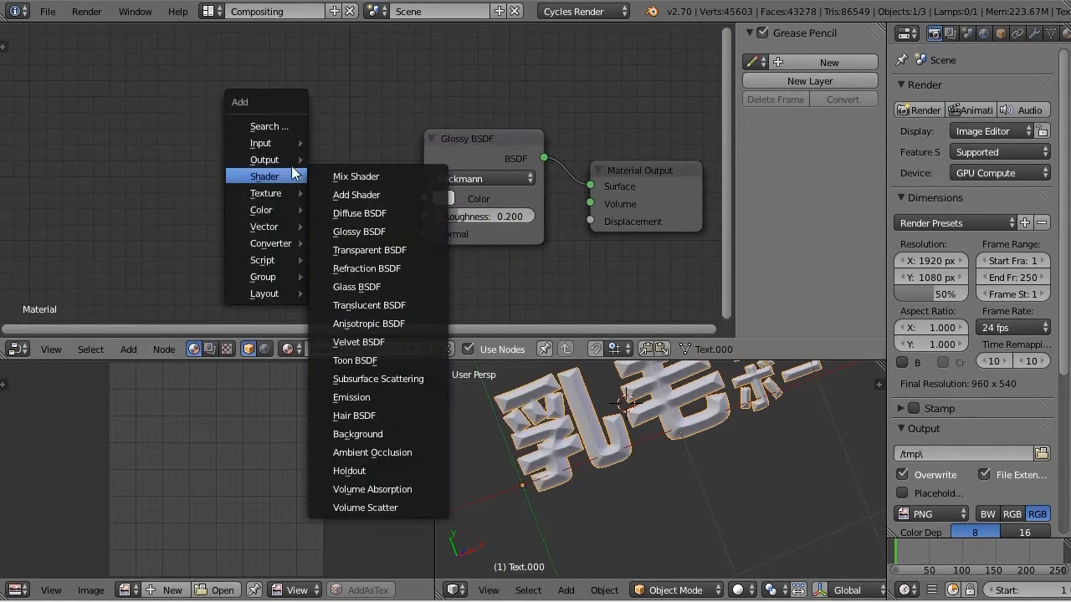
click(384, 146)
click(46, 131)
scroll(125, 159, down, 1)
key(shift+a)
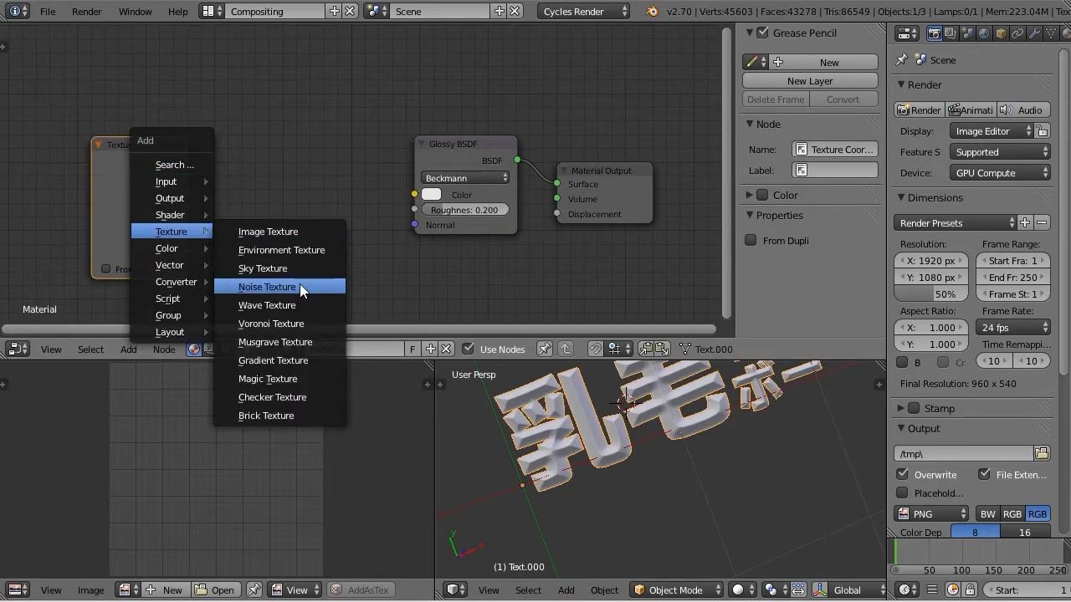
click(300, 283)
click(230, 151)
drag(165, 149, 105, 162)
drag(260, 144, 203, 146)
Insert a ColorRamp between noise and Glossy, and feed Reflection coordinates into the noise.
click(560, 180)
shift+click(502, 160)
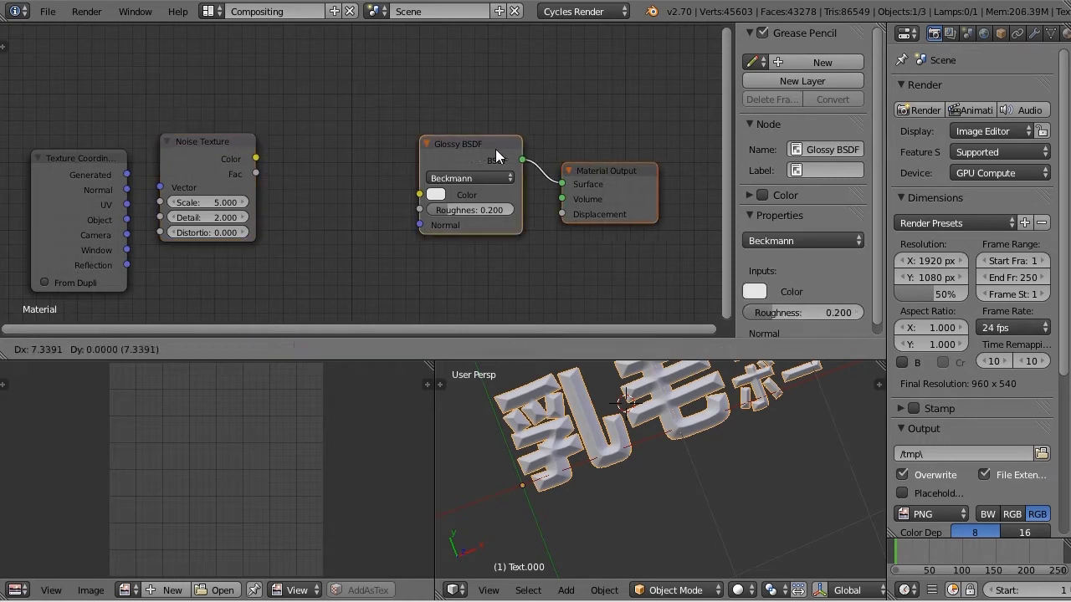
drag(502, 159, 598, 160)
key(shift+a)
click(354, 238)
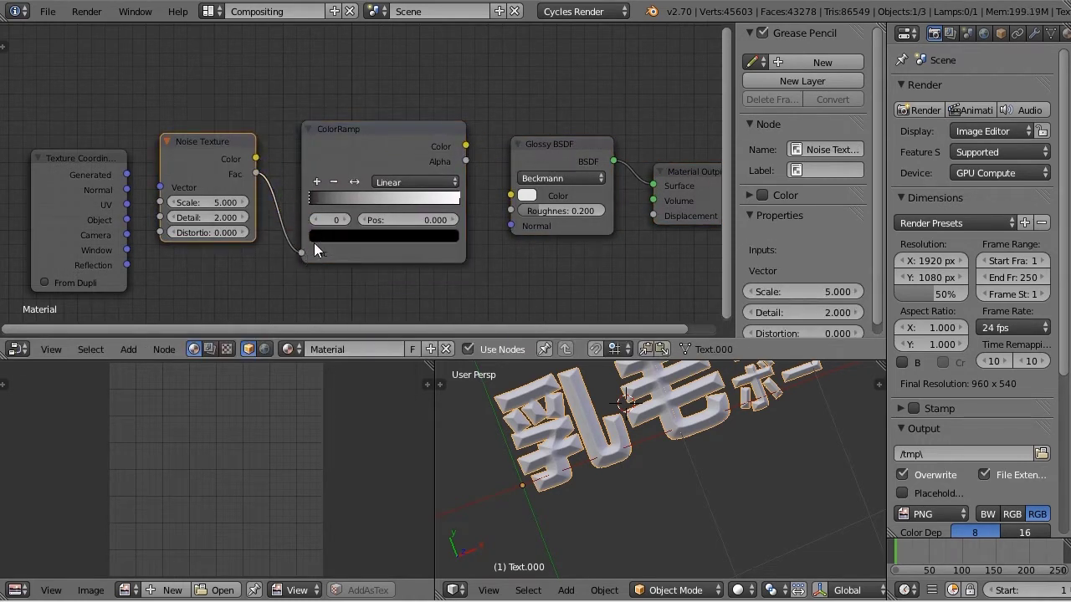
drag(126, 264, 160, 187)
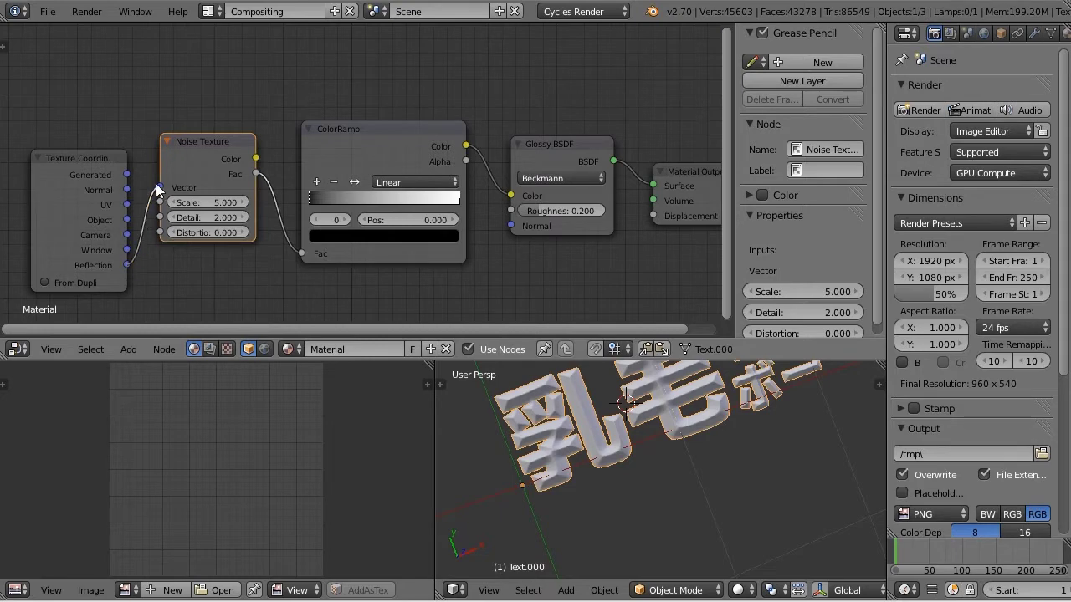
In rendered preview, slide the white ramp stop inward and add a black stop.
mouse_move(686, 468)
middle_down()
mouse_move(740, 482)
mouse_move(704, 539)
mouse_move(653, 463)
mouse_move(554, 504)
middle_up()
key(shift+z)
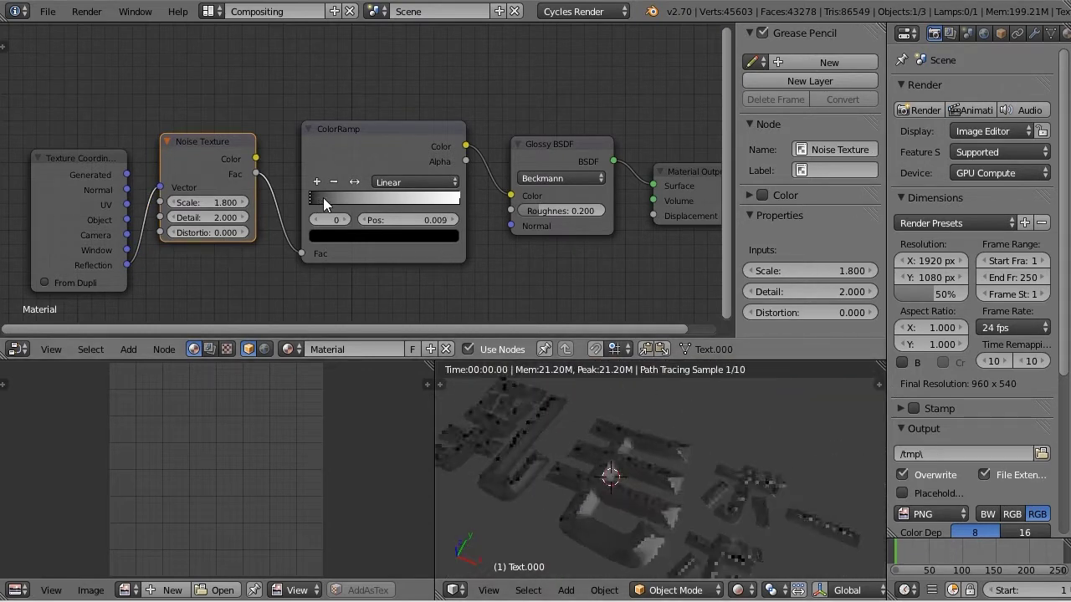
drag(457, 199, 372, 203)
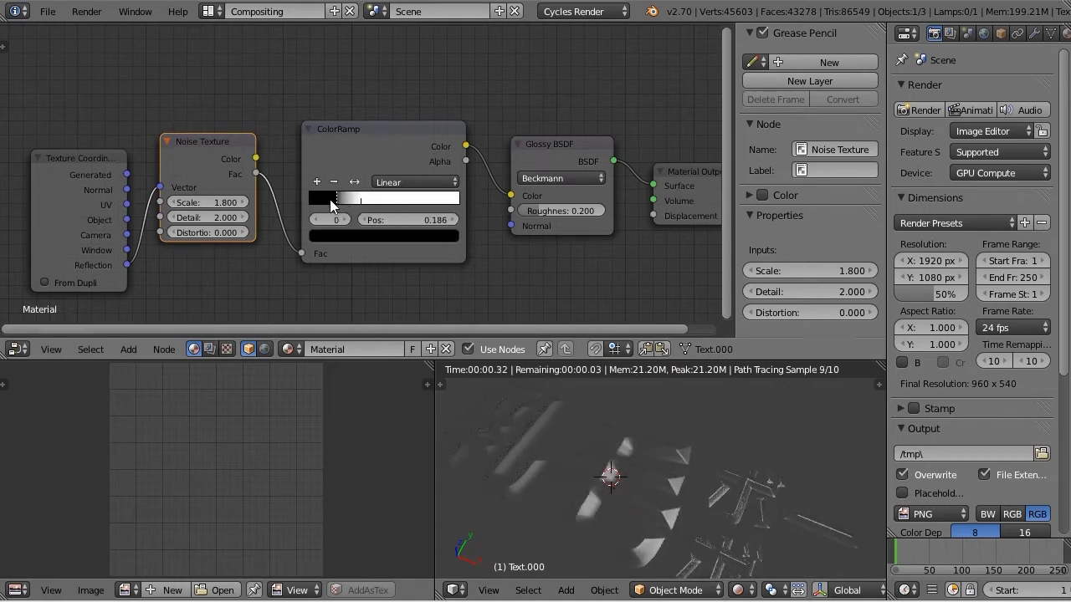
ctrl+click(396, 198)
click(383, 235)
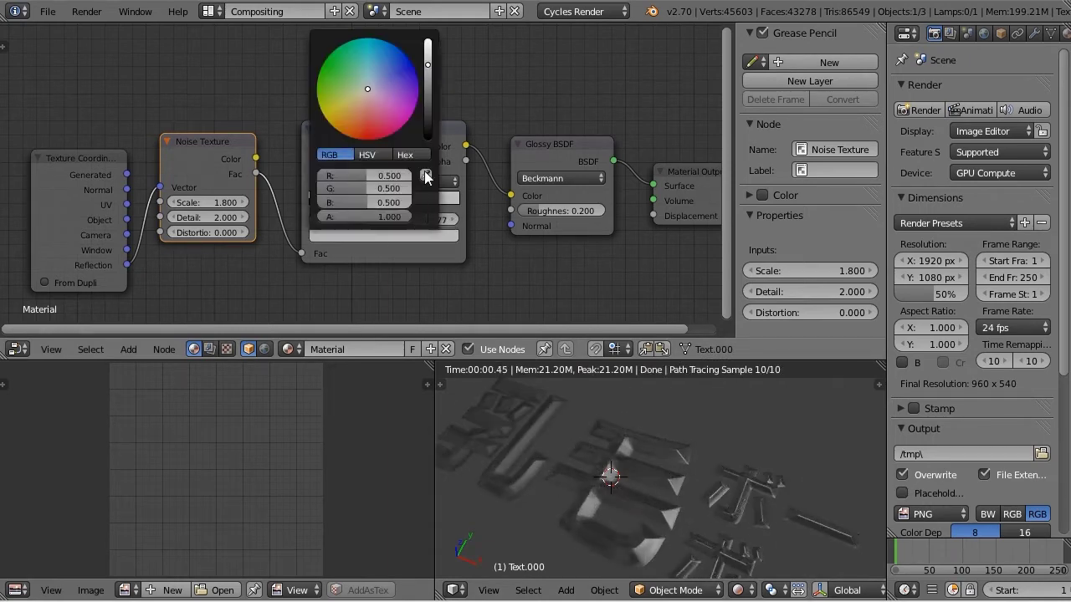
drag(424, 170, 376, 172)
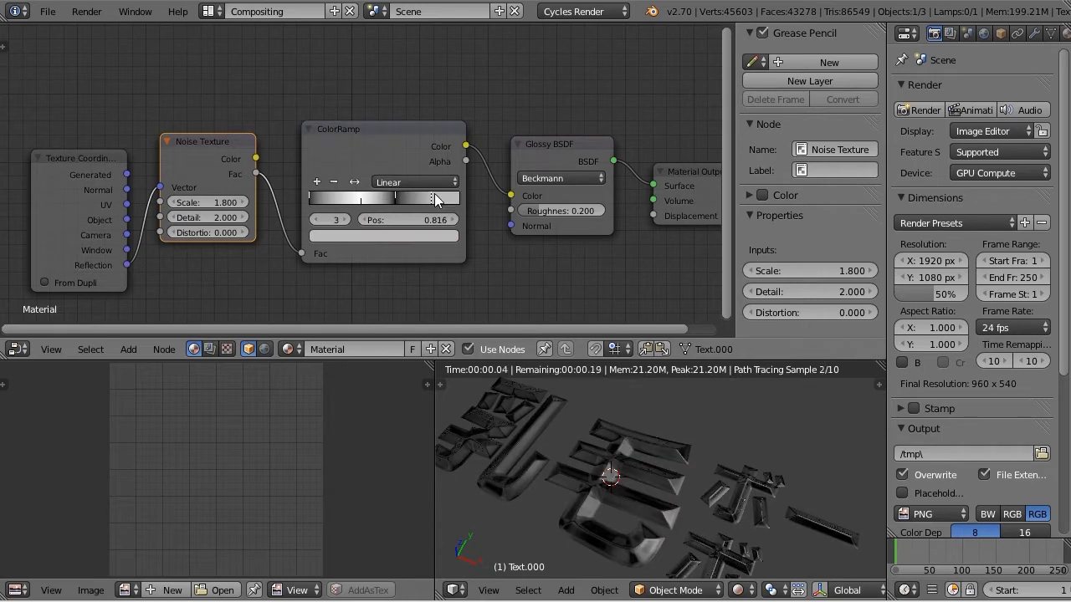
Make another ramp stop white and nudge a stop to position 0.166 for banding.
click(407, 235)
drag(440, 88, 452, 17)
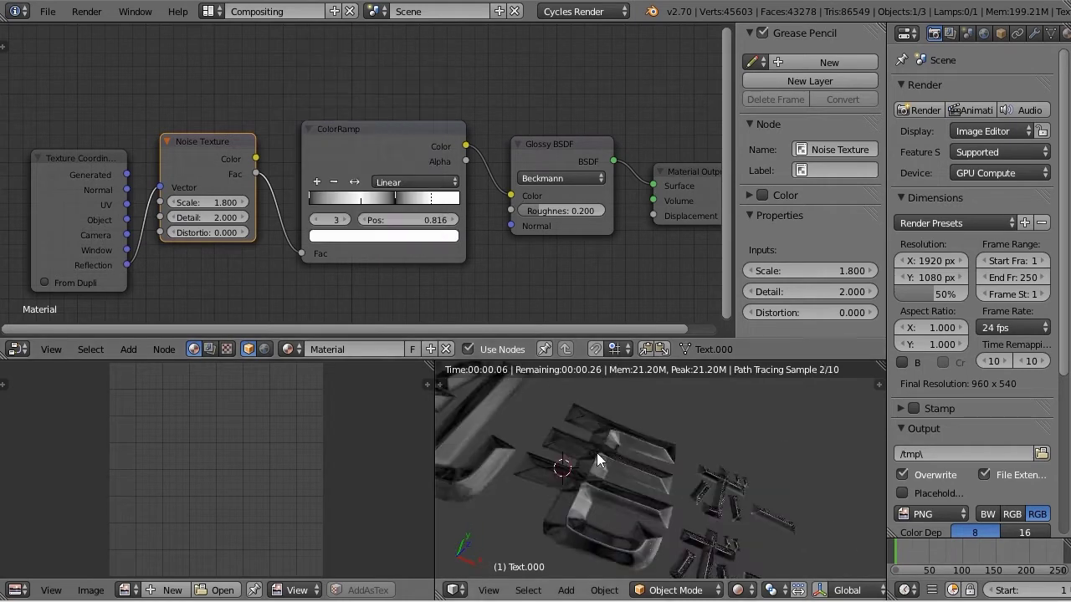
drag(302, 196, 341, 204)
middle_drag(650, 490, 661, 517)
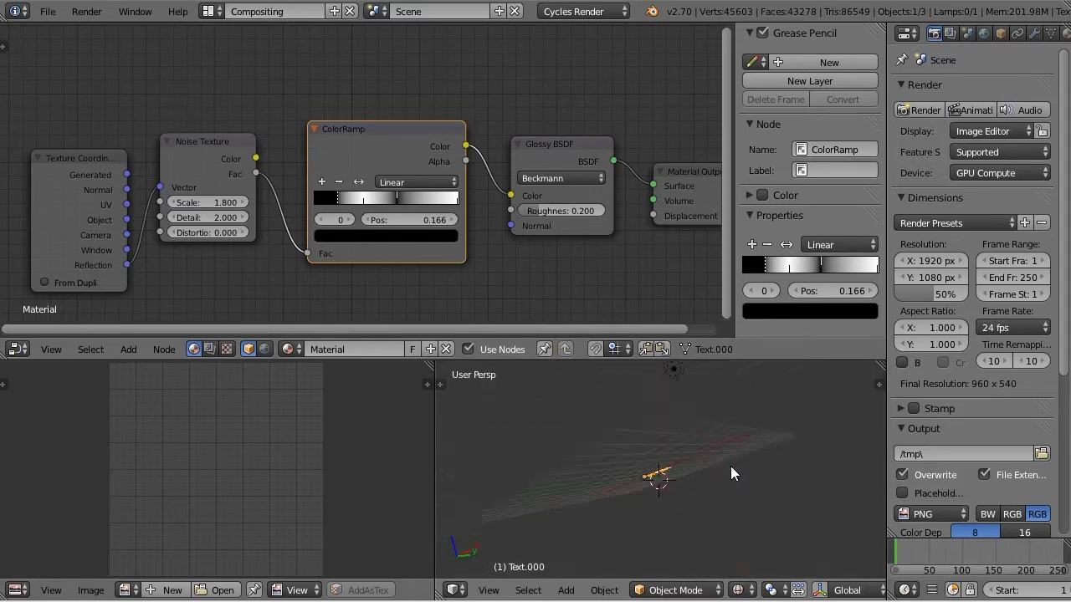
scroll(687, 440, down, 4)
right_click(672, 432)
Rotate the Sun lamp to a new angle and check it in rendered preview.
click(1036, 33)
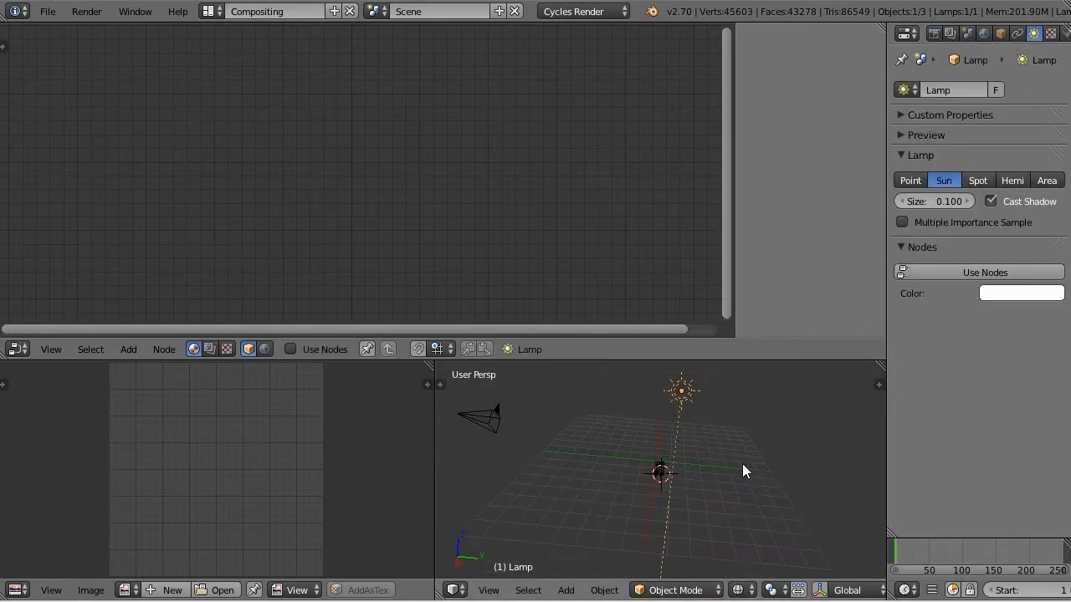
key(KP_3)
key(r)
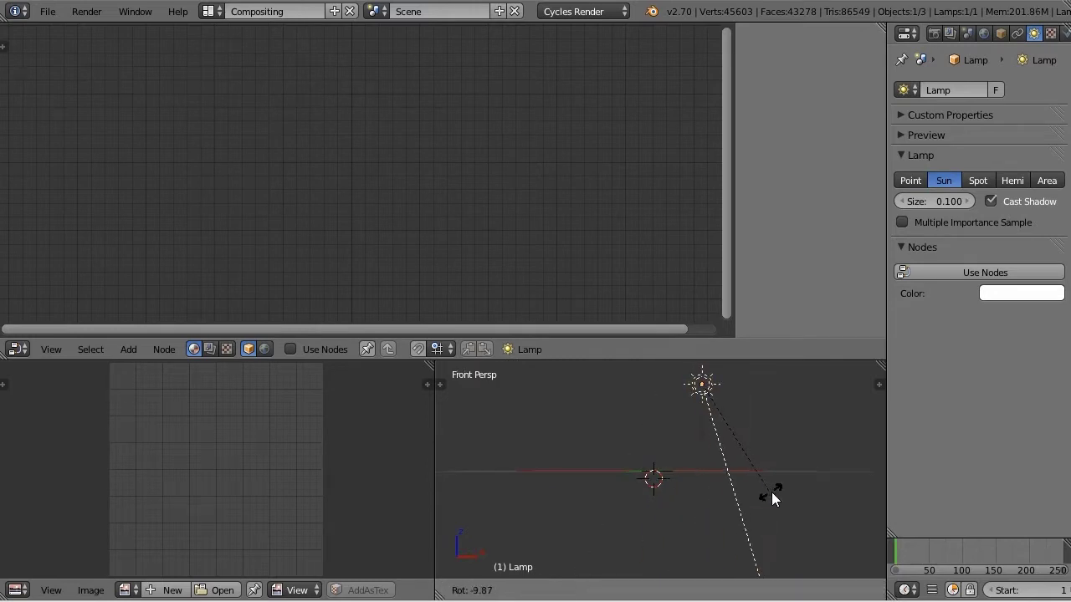
click(771, 492)
middle_drag(771, 492, 732, 516)
key(shift+z)
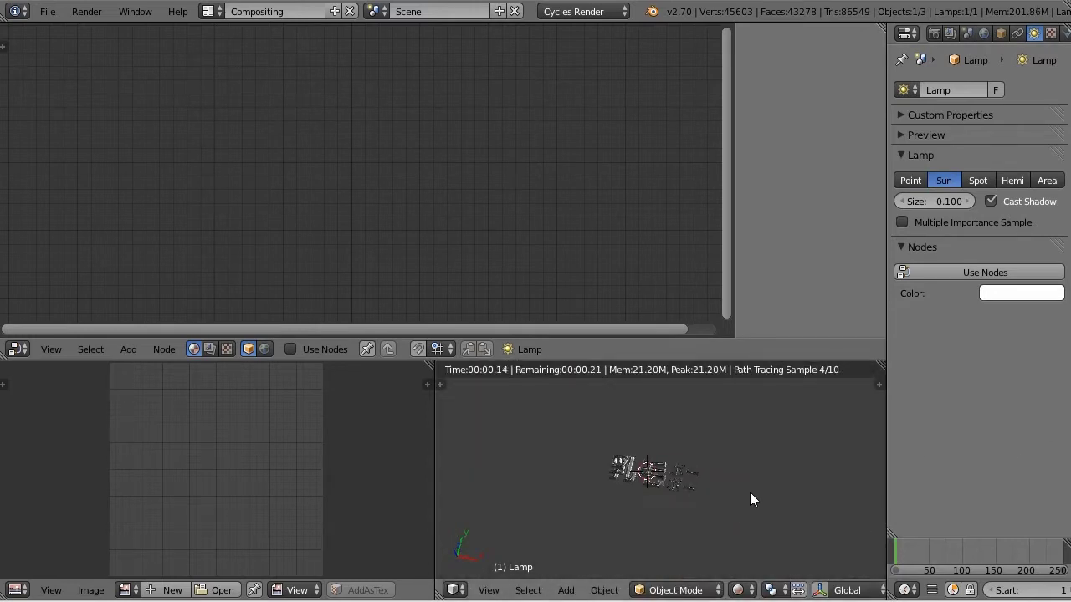
middle_drag(753, 503, 543, 480)
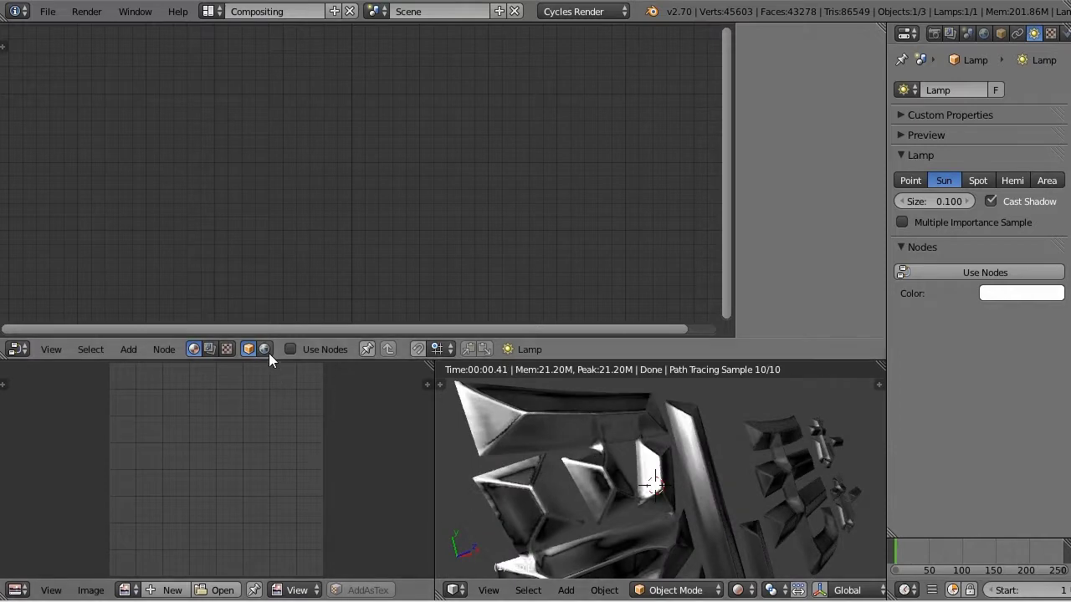
Enable nodes on the Sun lamp for an emission strength of 3.000.
key(KP_1)
click(327, 351)
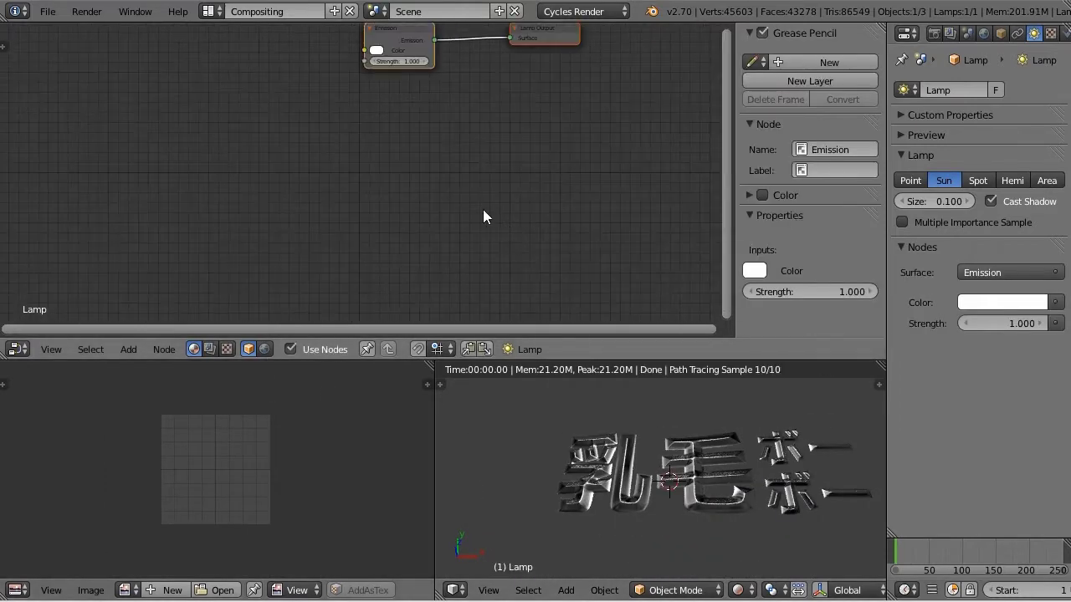
key(Home)
middle_drag(720, 469, 774, 514)
Add another ColorRamp stop to the text material and slide a stop to 0.388.
right_click(773, 514)
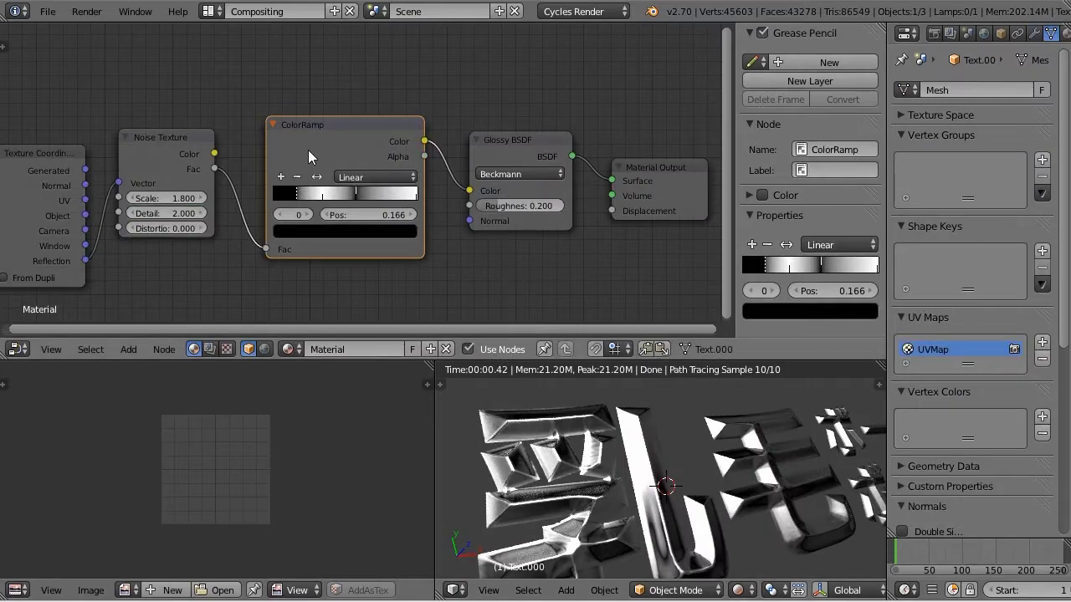
ctrl+click(382, 194)
scroll(643, 463, down, 5)
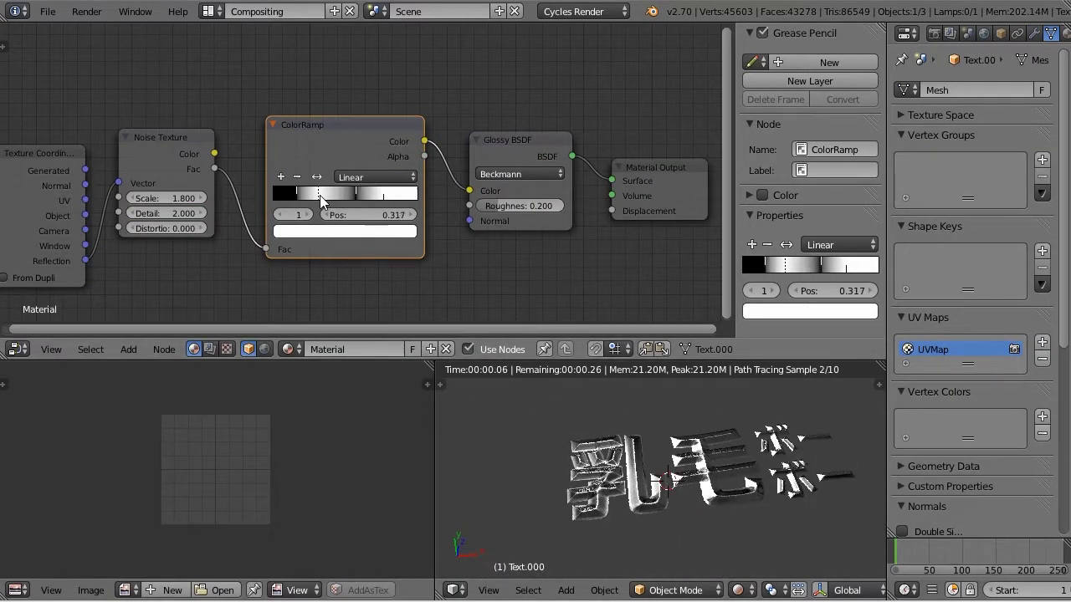
drag(320, 200, 330, 200)
mouse_move(777, 517)
middle_down()
mouse_move(718, 502)
mouse_move(784, 527)
mouse_move(724, 527)
middle_up()
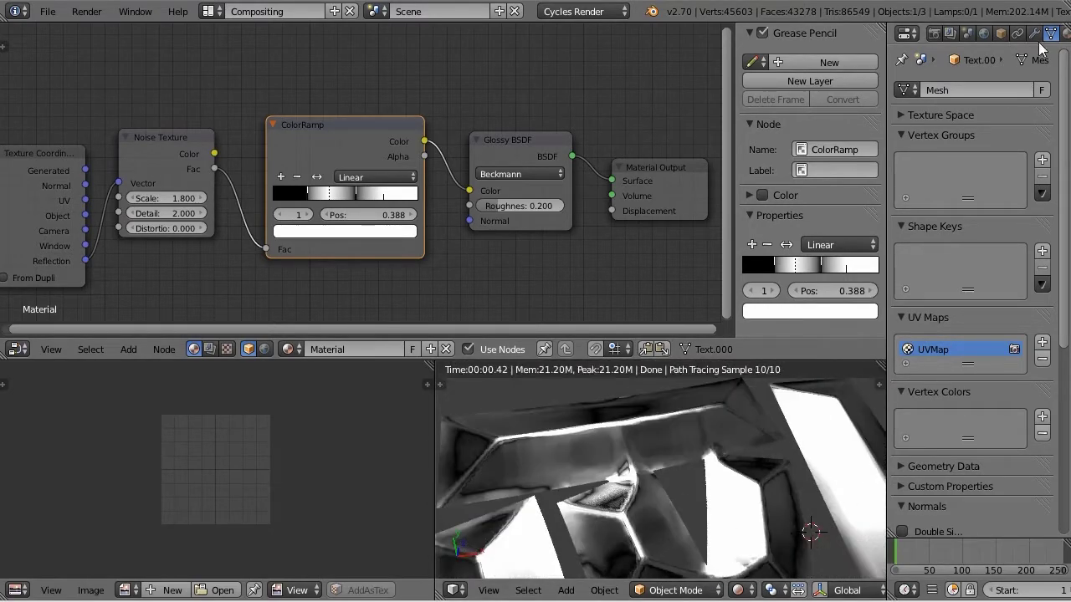
Set the world colour to white.
click(984, 33)
click(1020, 201)
drag(1046, 256, 1051, 221)
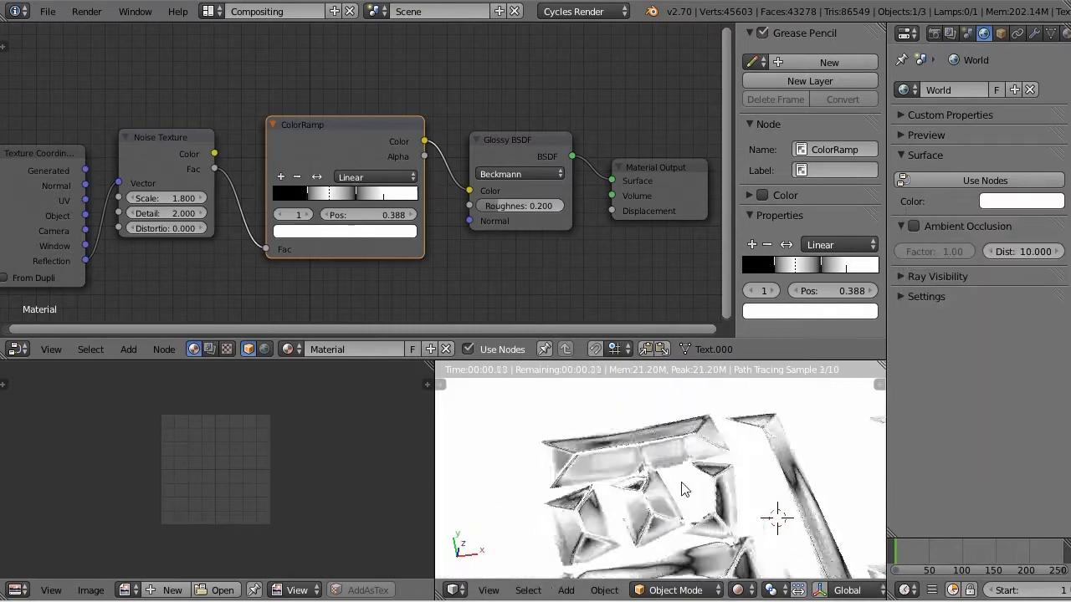
mouse_move(778, 513)
middle_down()
mouse_move(680, 503)
mouse_move(708, 490)
mouse_move(700, 522)
mouse_move(765, 525)
middle_up()
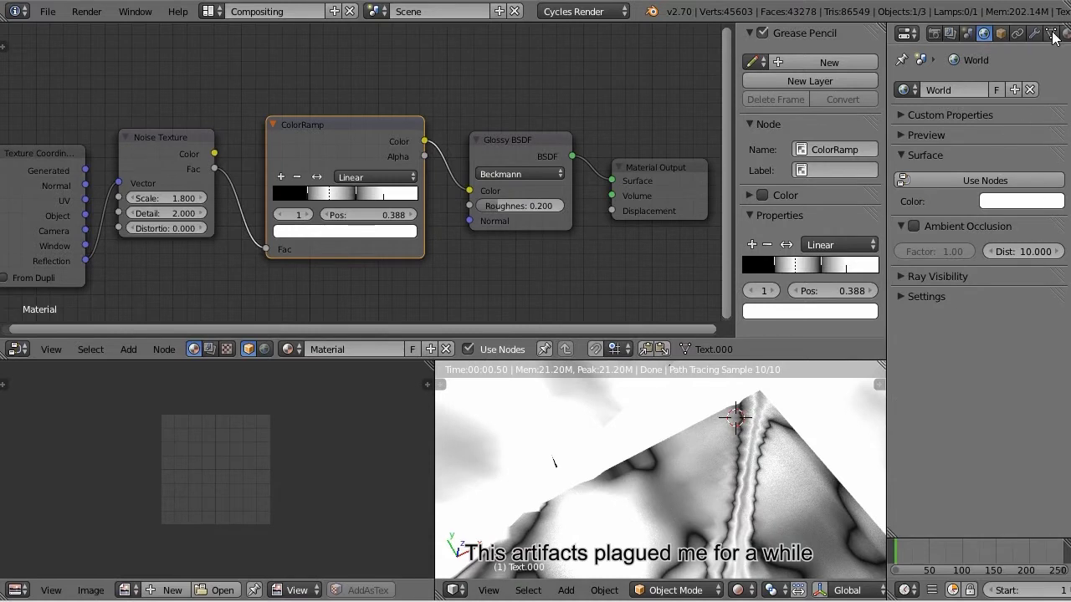
Set the Displace image texture's Image Sampling filter size to 30 and inspect the textured preview.
click(1021, 35)
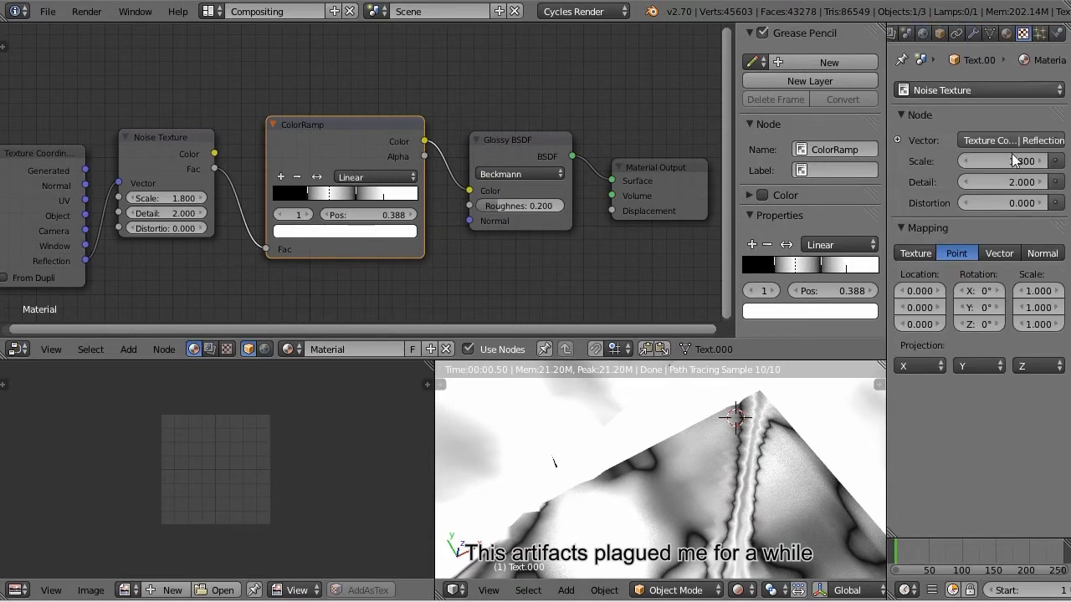
click(965, 94)
click(951, 152)
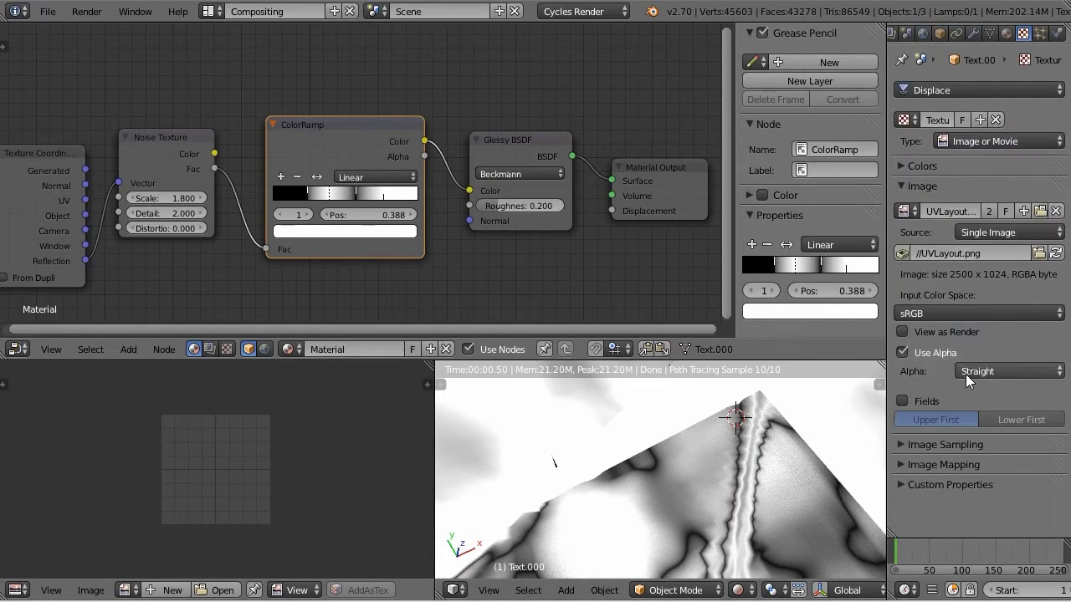
click(947, 446)
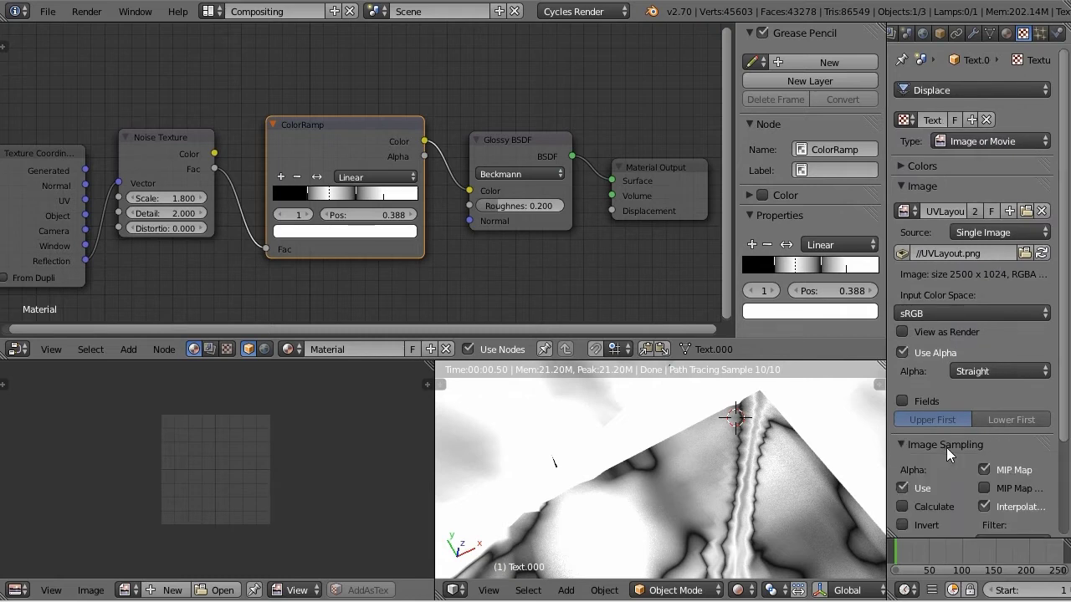
scroll(971, 469, down, 3)
click(1010, 467)
text(30)
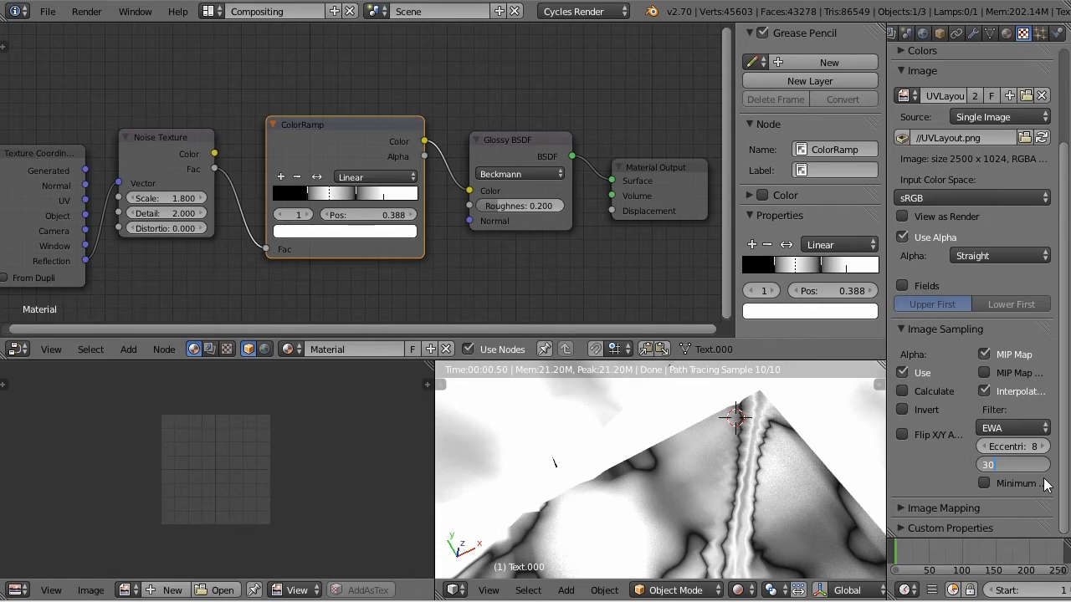
key(Return)
mouse_move(853, 504)
middle_down()
mouse_move(771, 512)
mouse_move(758, 468)
mouse_move(677, 524)
middle_up()
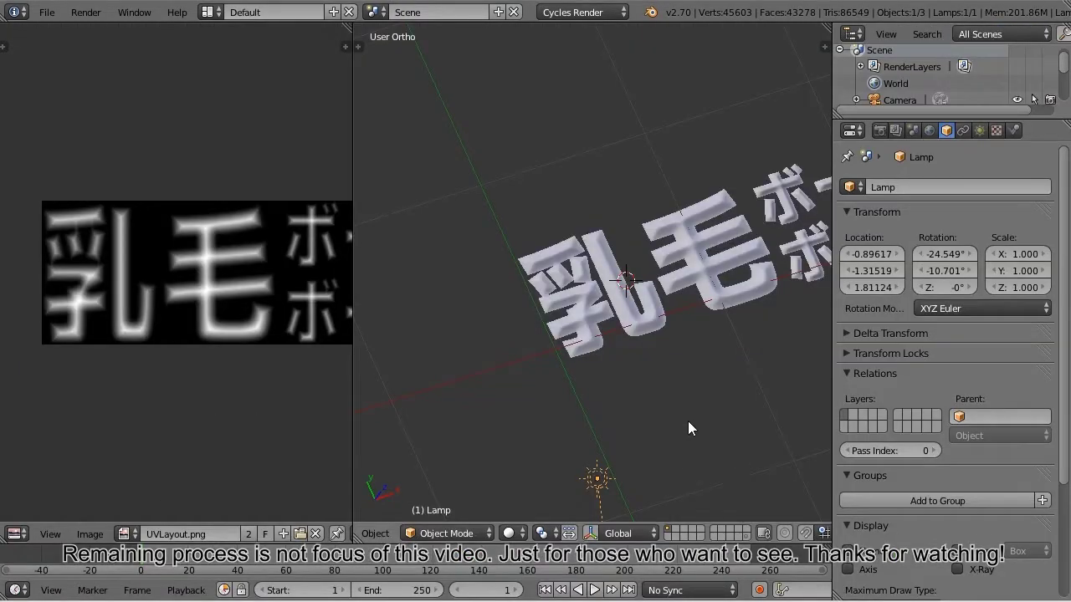
Switch to rendered preview, view the text more frontally, and turn the left area into a Node Editor.
key(shift+z)
middle_drag(545, 414, 606, 419)
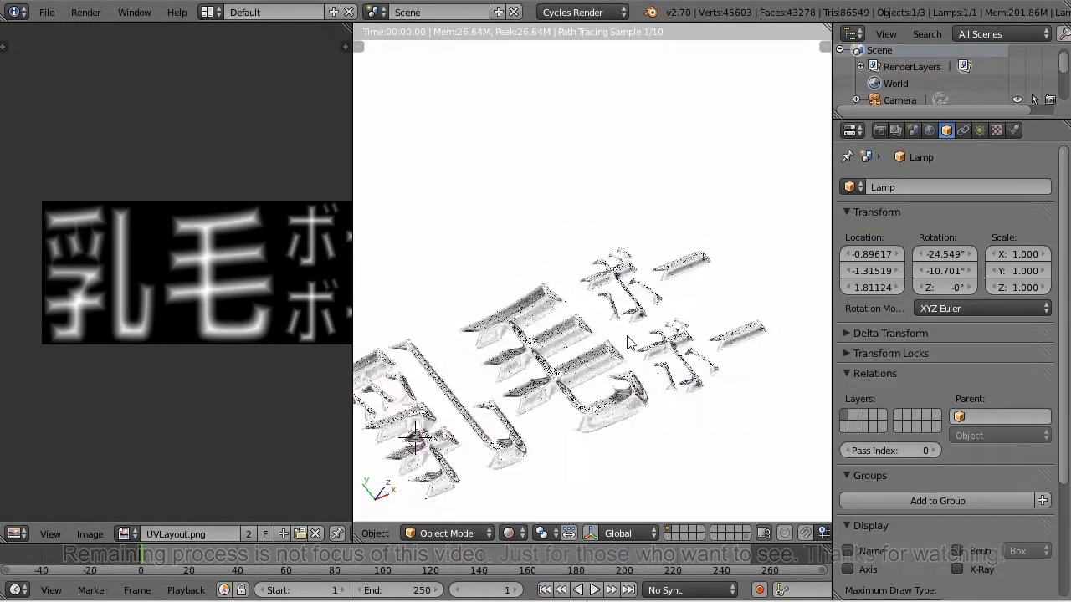
click(16, 533)
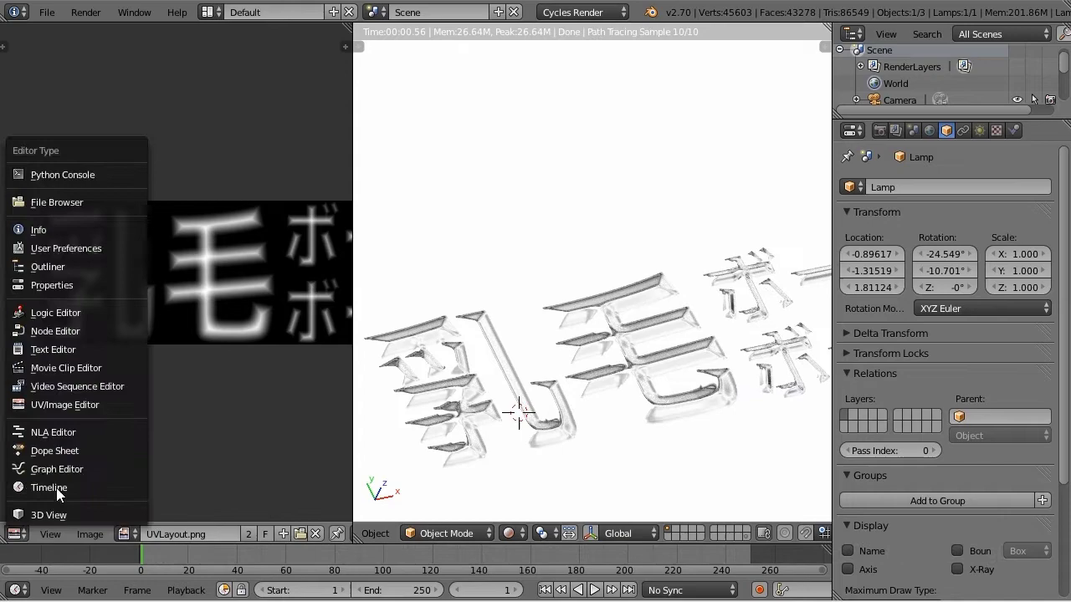
click(86, 331)
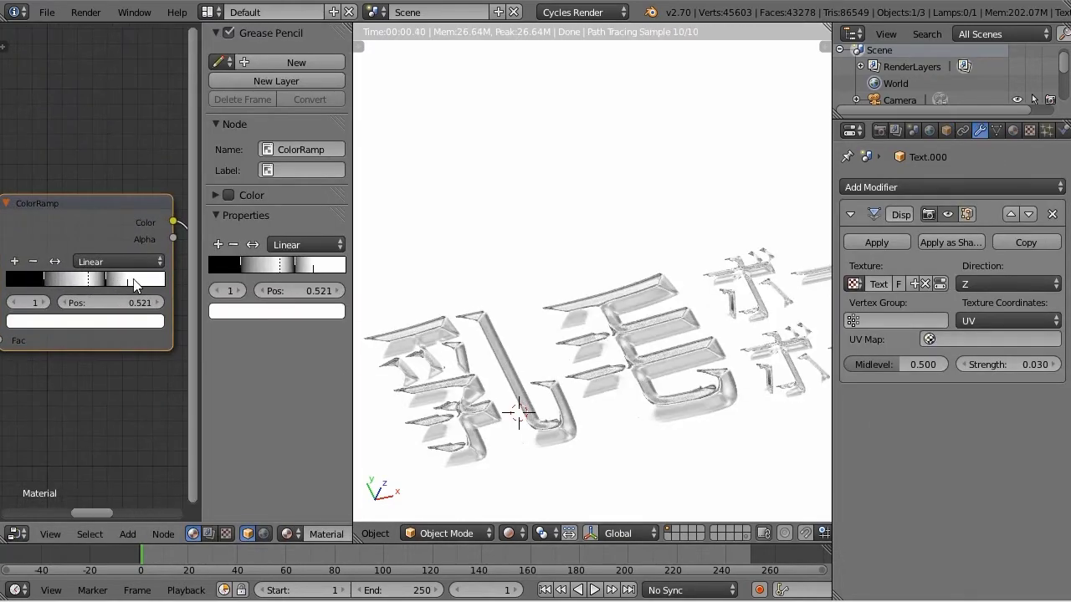
Move a ColorRamp stop to 0.492, make it black, then shift it to 0.634.
drag(134, 286, 87, 289)
click(99, 321)
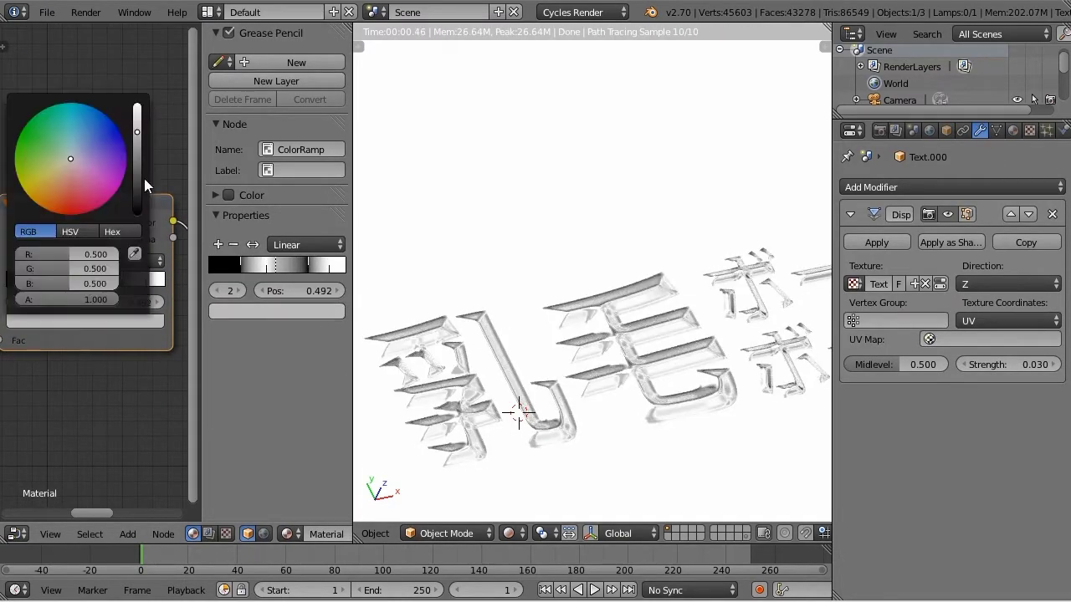
drag(138, 184, 138, 213)
scroll(586, 351, up, 3)
drag(84, 279, 107, 279)
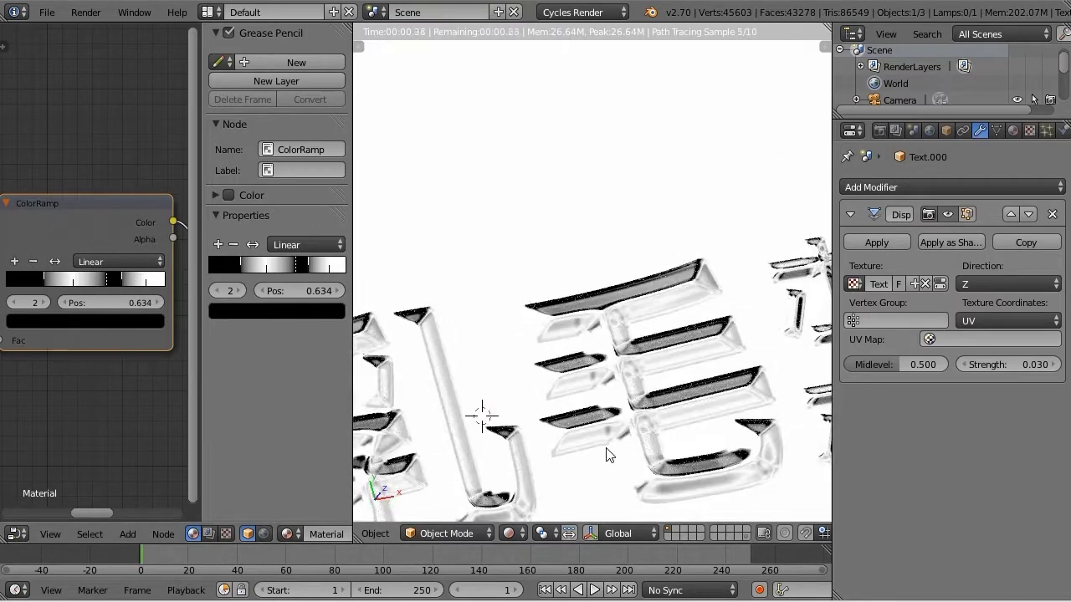
scroll(608, 455, down, 2)
Add a white ColorRamp stop at 0.882 and check the 0.426 stop's colour.
ctrl+click(144, 282)
click(84, 320)
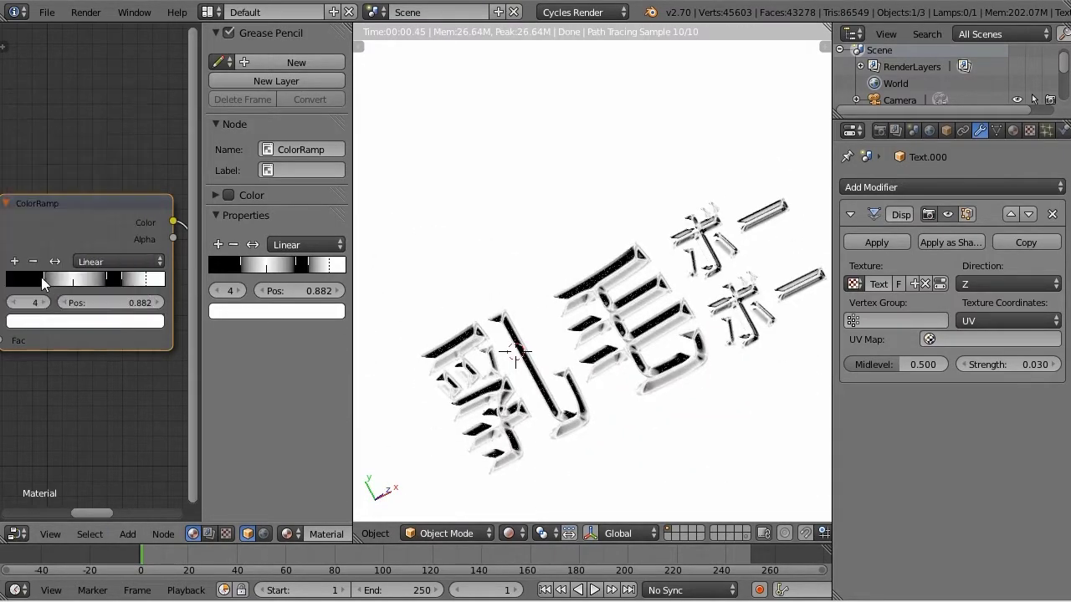
click(73, 279)
click(84, 320)
mouse_move(518, 360)
middle_down()
mouse_move(571, 433)
mouse_move(623, 345)
mouse_move(640, 437)
middle_up()
Give the Text.003 outline 3D shape with Full fill, bevel depth 0.013 and bevel resolution 4.
key(z)
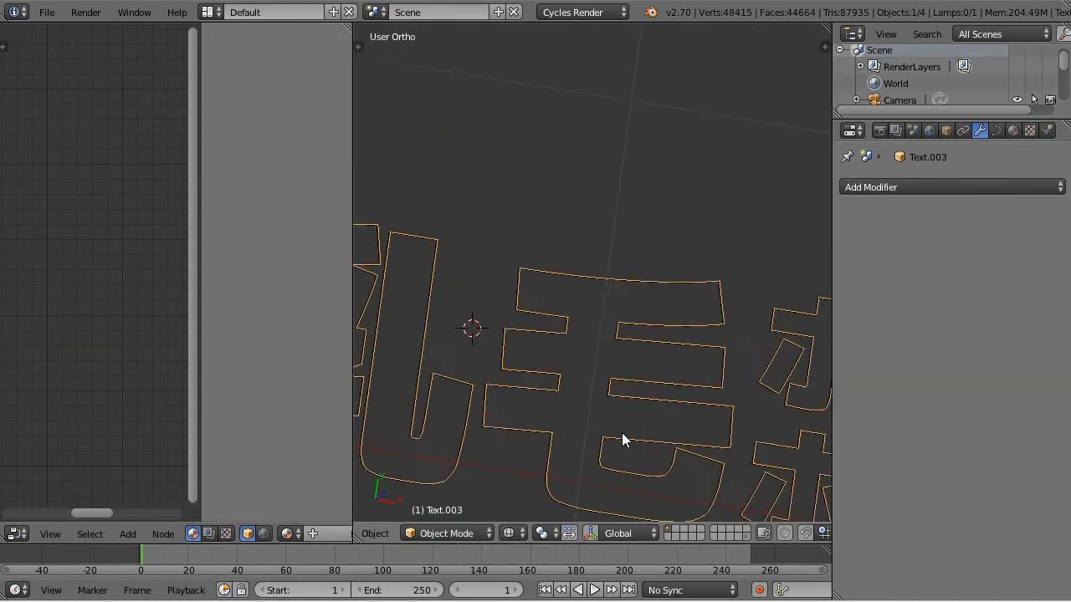
click(996, 131)
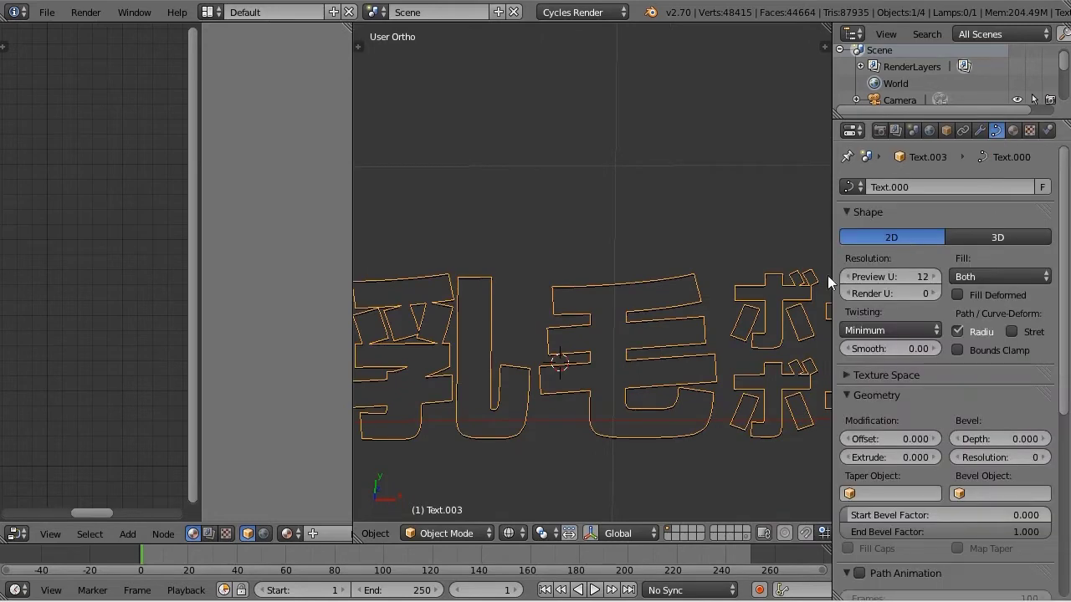
click(961, 258)
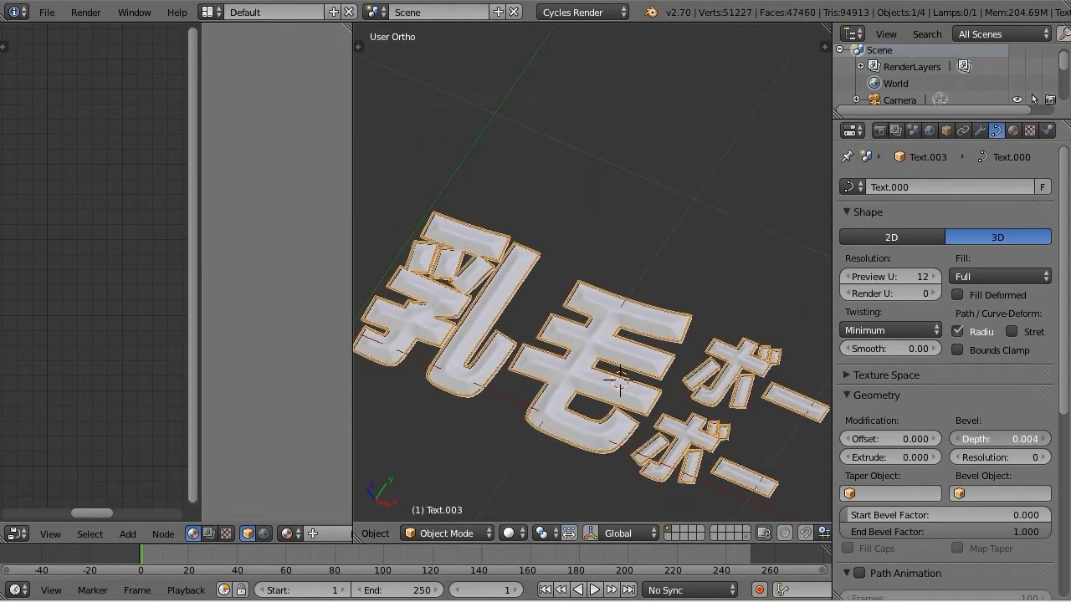
drag(1001, 439, 1013, 439)
mouse_move(736, 444)
middle_down()
mouse_move(583, 398)
mouse_move(700, 351)
mouse_move(514, 323)
mouse_move(585, 377)
mouse_move(595, 414)
middle_up()
scroll(586, 377, up, 3)
scroll(595, 415, up, 3)
scroll(531, 366, up, 2)
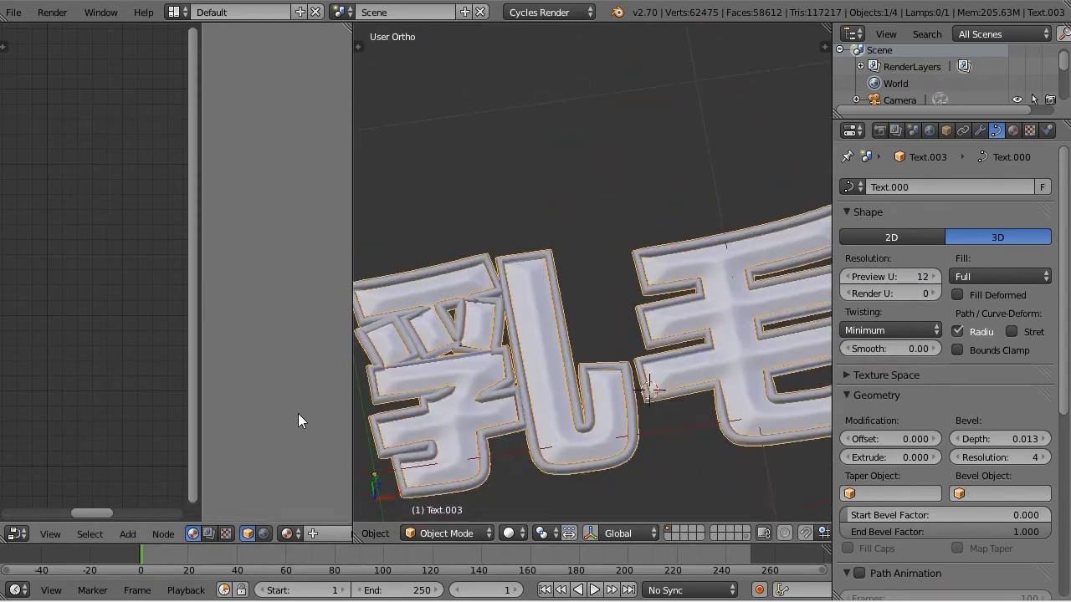
key(ctrl+Left)
Select Text.003 and rearrange Material.001's nodes to make room between the ramp and shader.
right_click(583, 430)
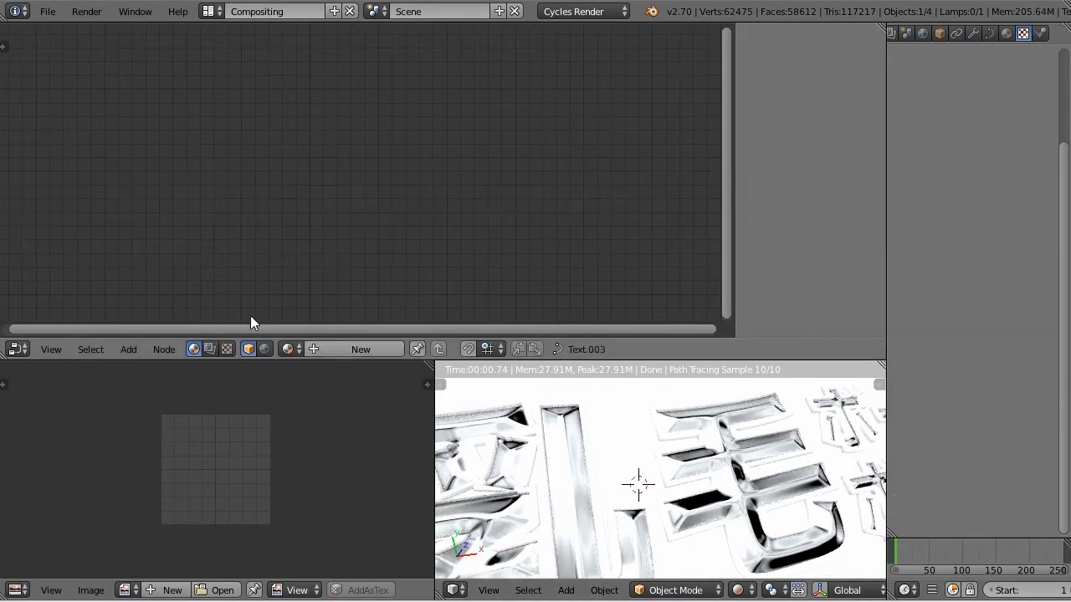
click(289, 349)
click(311, 375)
click(430, 187)
drag(430, 187, 591, 184)
drag(344, 164, 523, 151)
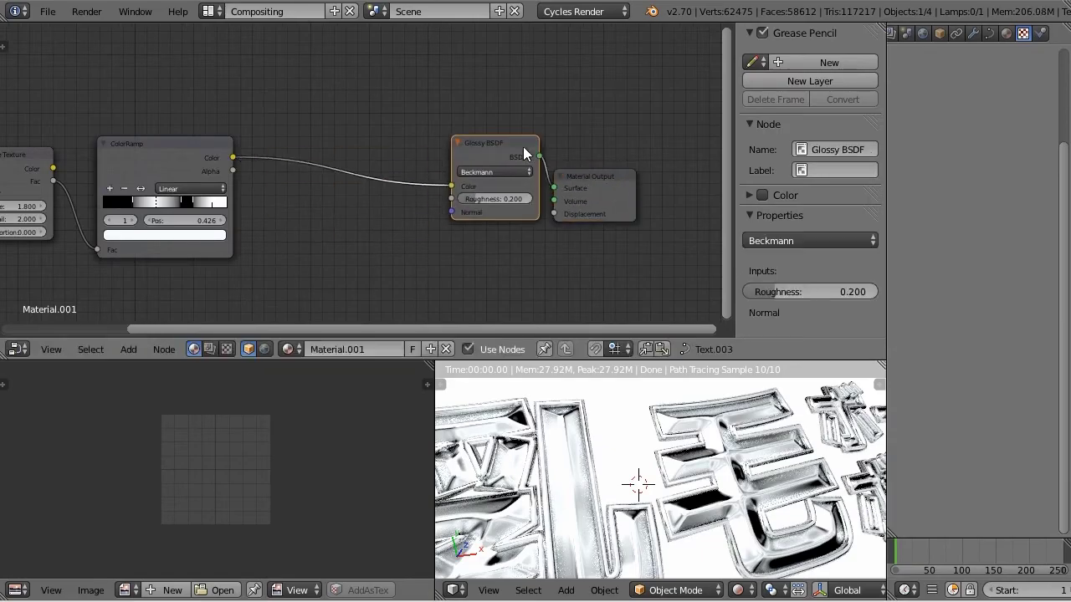
key(shift+a)
Make the 0.436 ramp stop orange-gold and add a new pale cream stop.
click(190, 235)
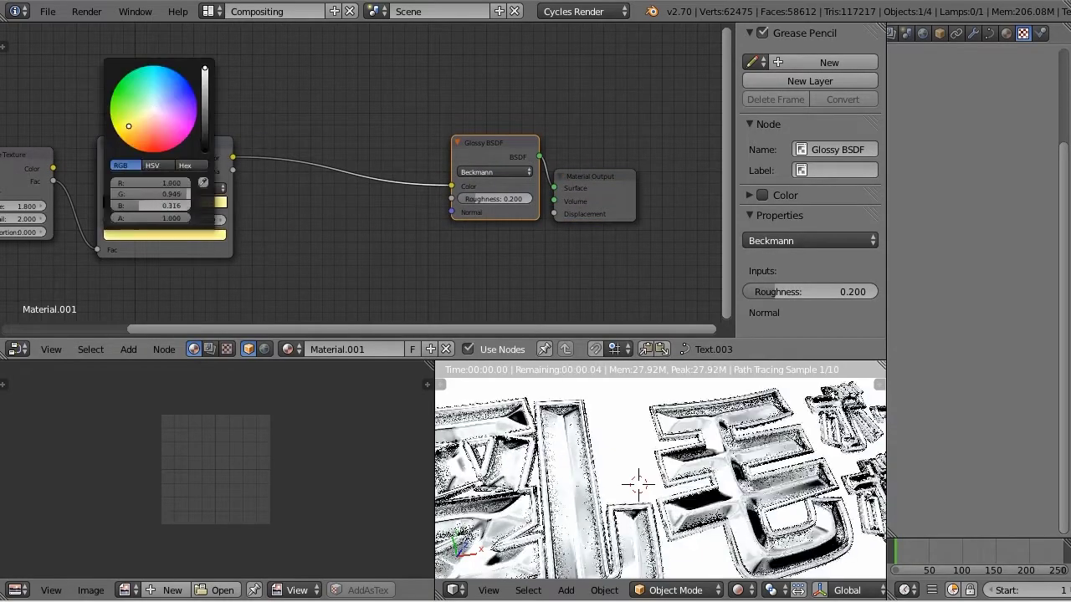
click(152, 205)
click(159, 234)
click(133, 141)
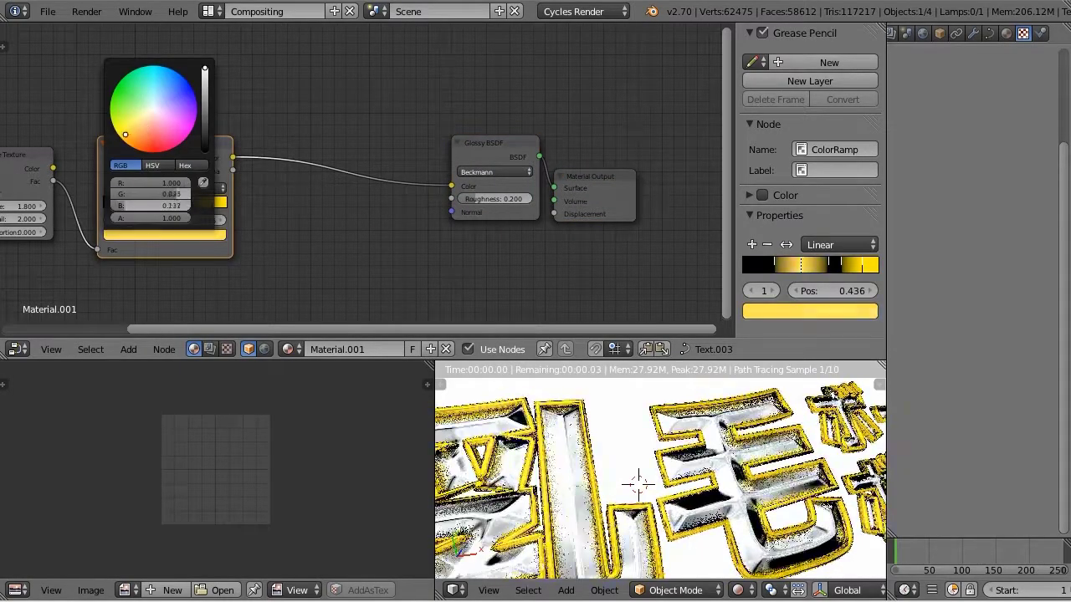
click(140, 201)
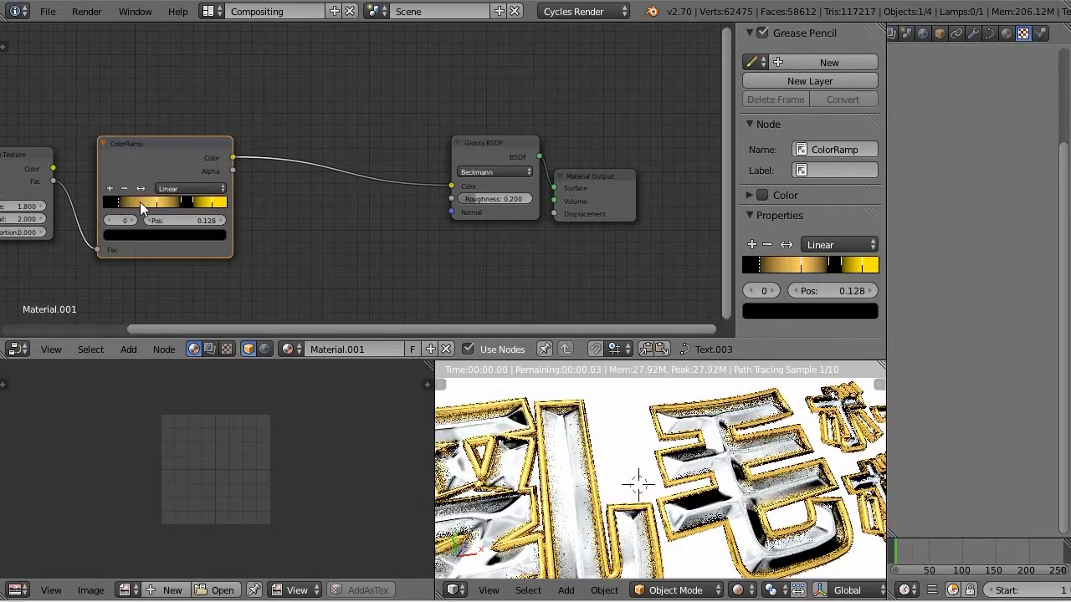
click(114, 190)
click(159, 235)
drag(204, 99, 204, 70)
click(149, 108)
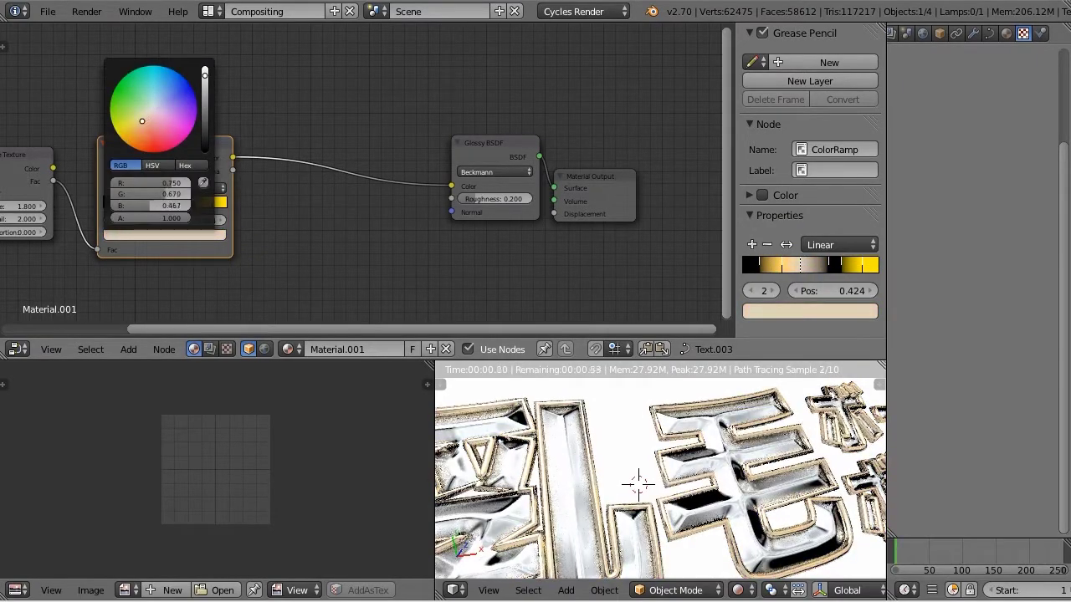
Place a third stop at 0.595 in orange-gold, then review the 0.457 and 0.882 stop colours.
drag(155, 211, 173, 206)
ctrl+click(174, 205)
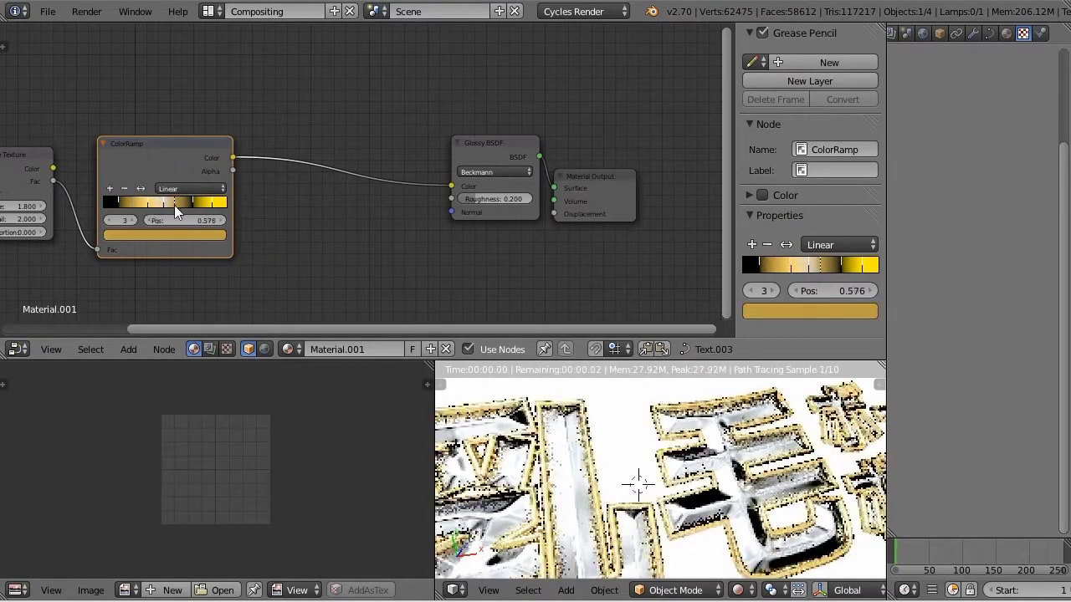
click(165, 235)
click(136, 135)
scroll(659, 444, up, 3)
click(159, 201)
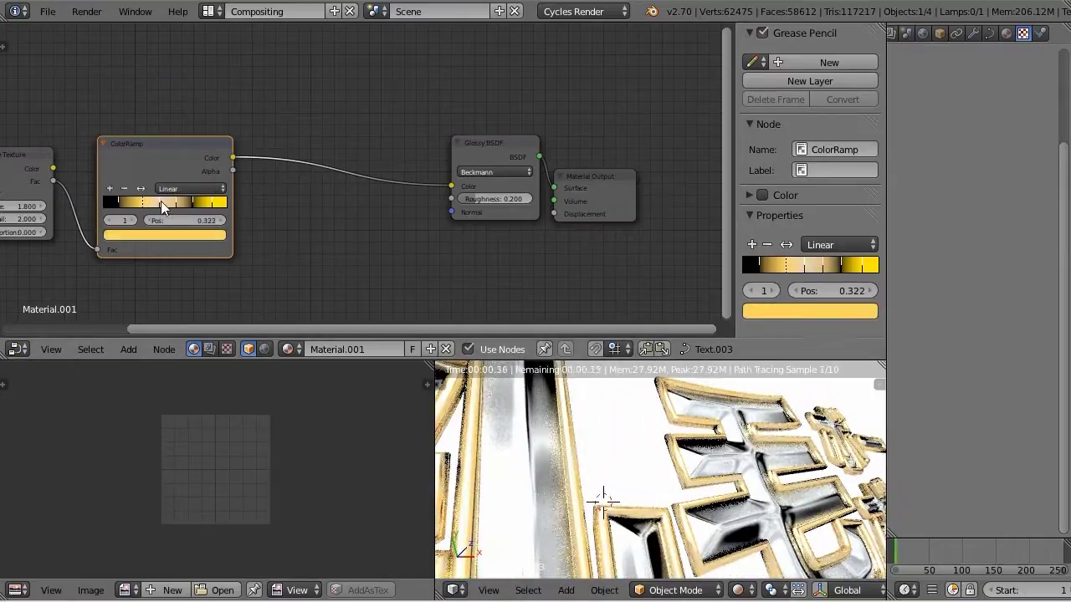
click(165, 235)
click(212, 201)
click(165, 235)
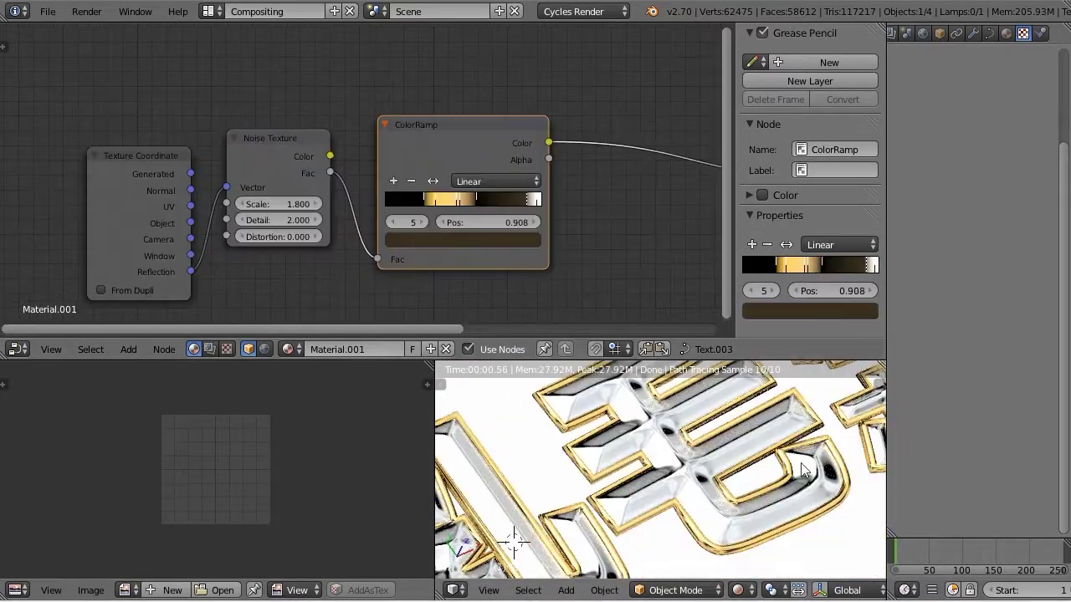
Add a plane and scale it up beneath the text as a floor.
key(shift+a)
click(736, 340)
key(s)
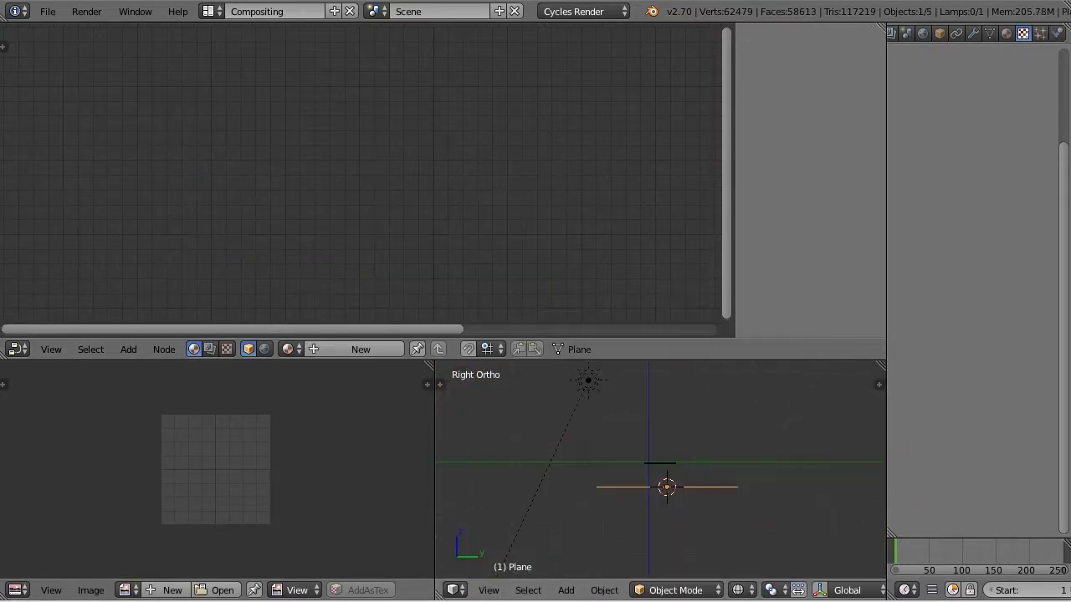
click(741, 447)
middle_drag(741, 447, 687, 496)
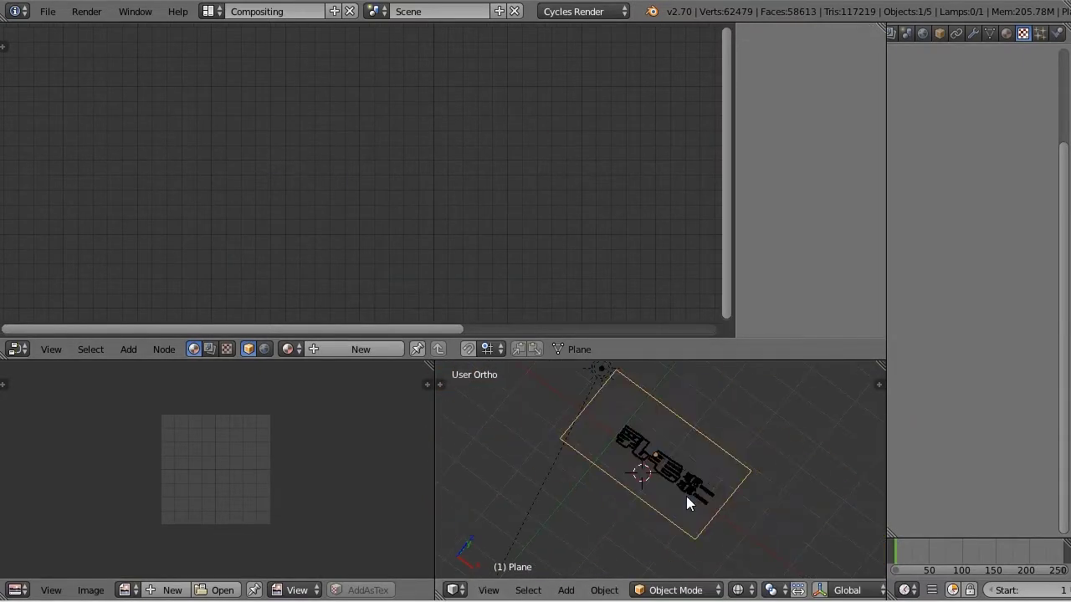
scroll(702, 468, up, 5)
Switch to rendered preview and give the plane a new Material.002 with a white Diffuse colour.
key(shift+z)
scroll(745, 527, up, 4)
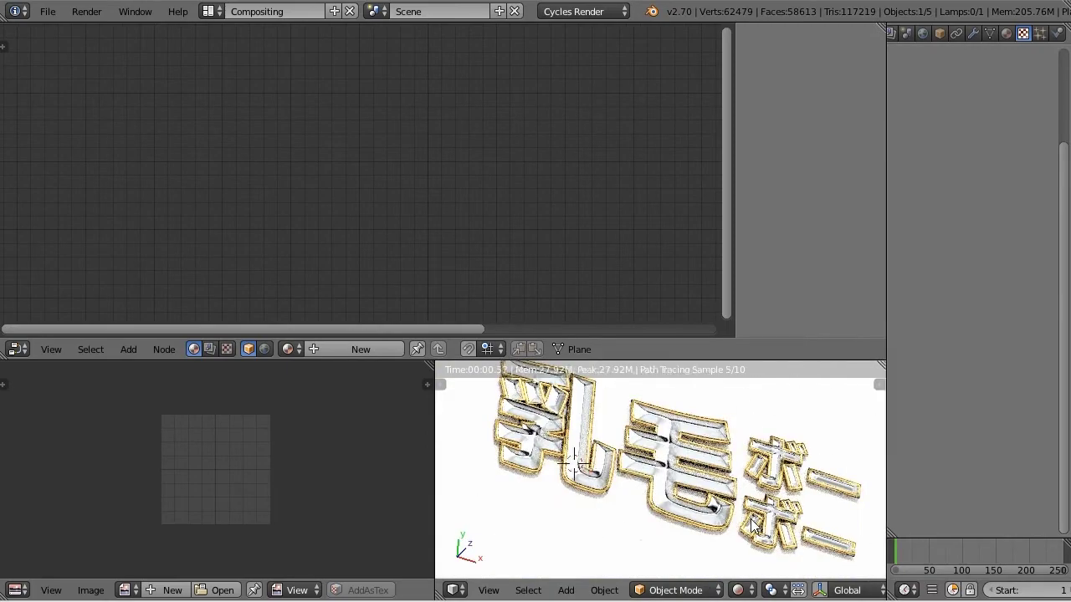
scroll(744, 523, up, 1)
scroll(747, 513, down, 1)
click(386, 350)
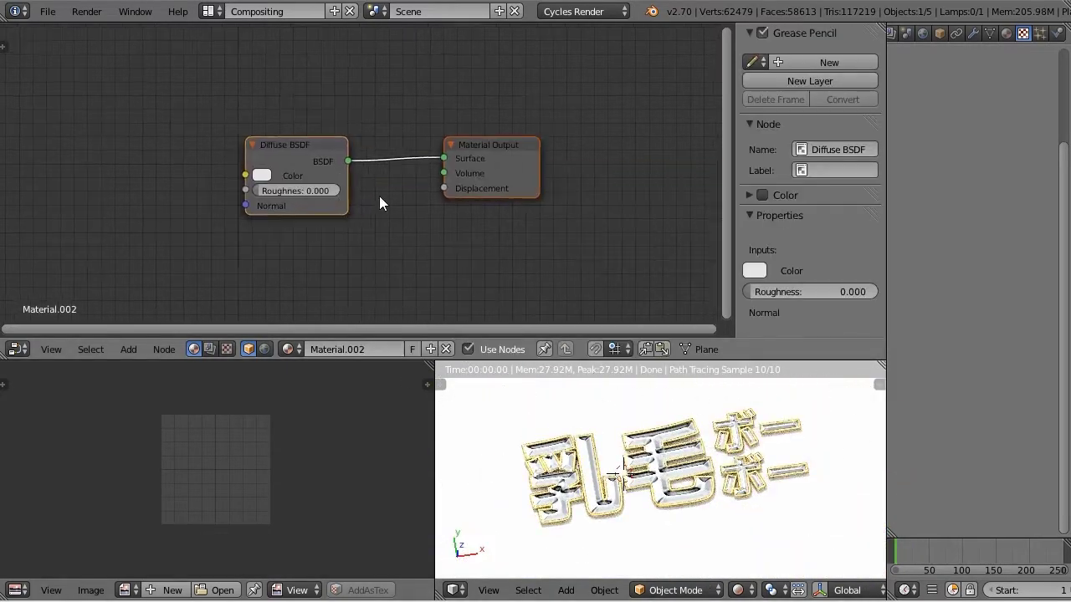
click(253, 173)
scroll(737, 547, up, 3)
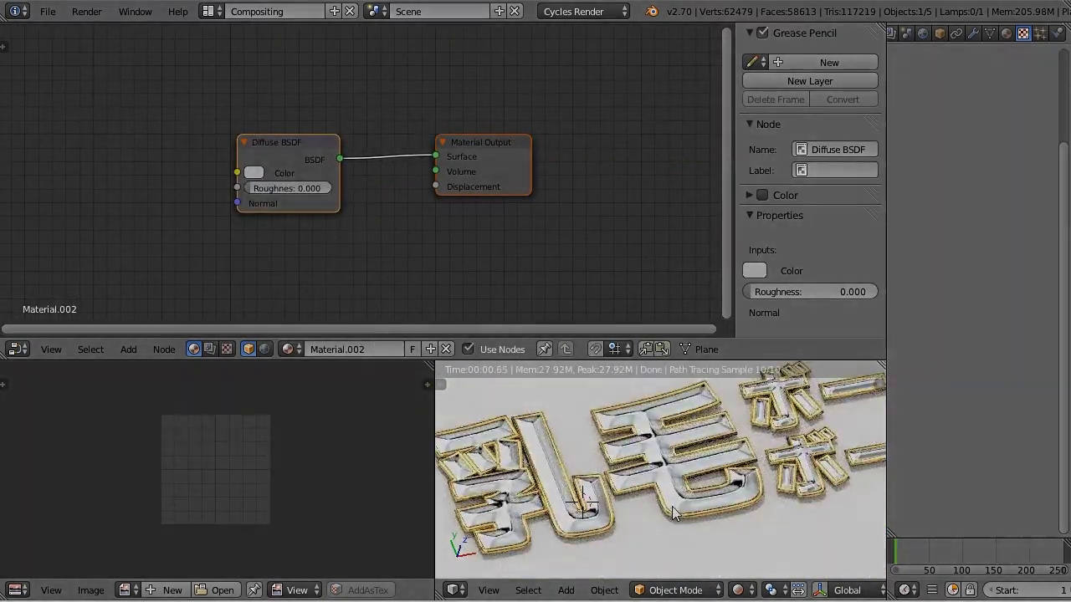